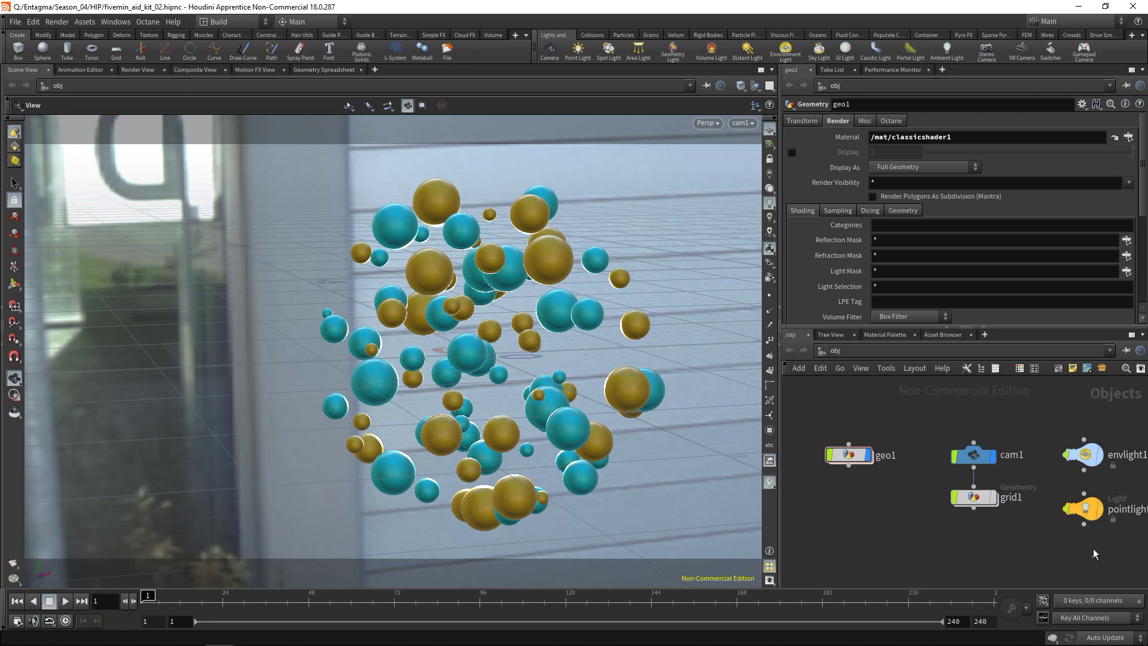
Step: Disable both envlight1 and the point light to remove the HDRI background and its lighting
left_click_drag(1095, 554, 1064, 429)
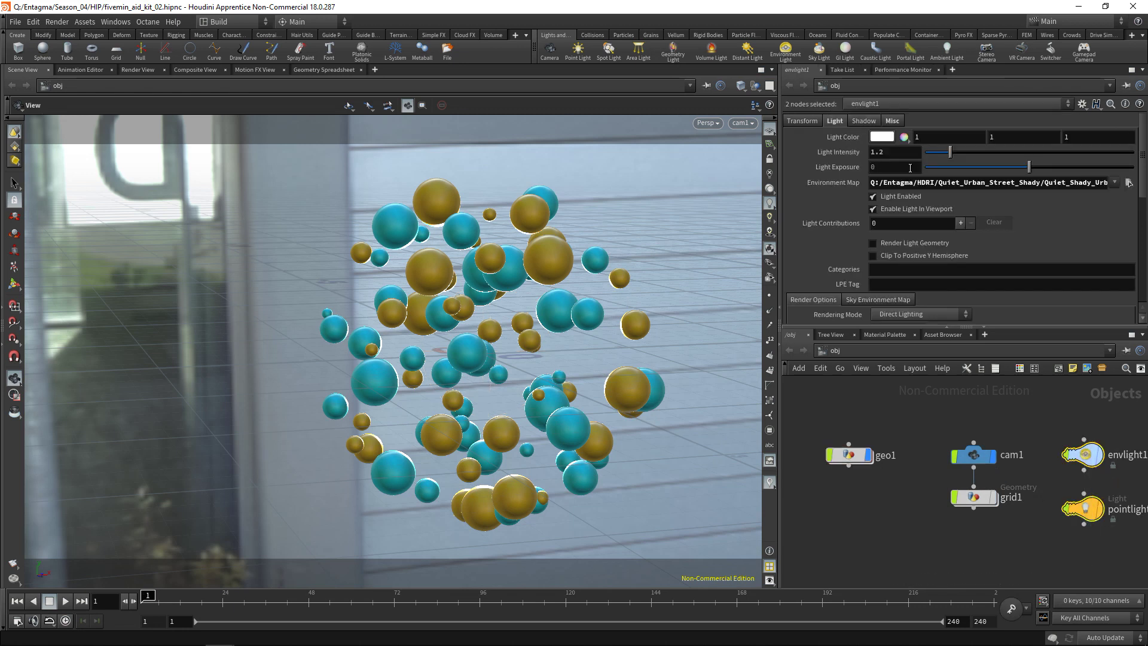
left_click(870, 197)
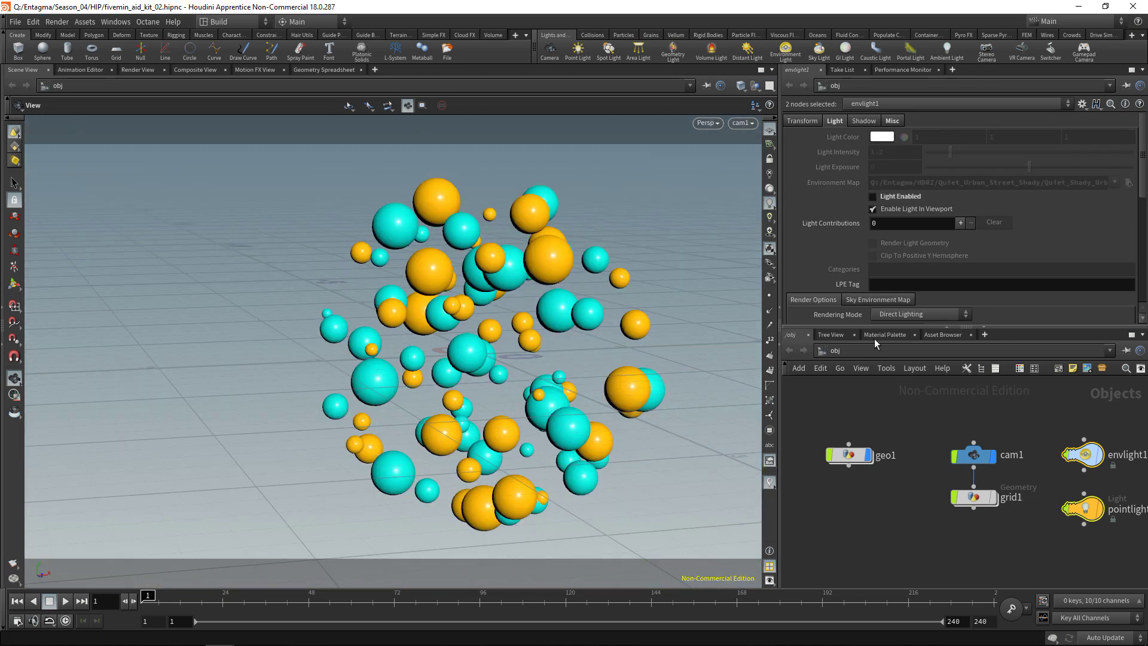
Step: Dive into geo1 and set the display flag on attribrandomize2 to show the coloured scatter points
left_click(851, 456)
double_click(851, 456)
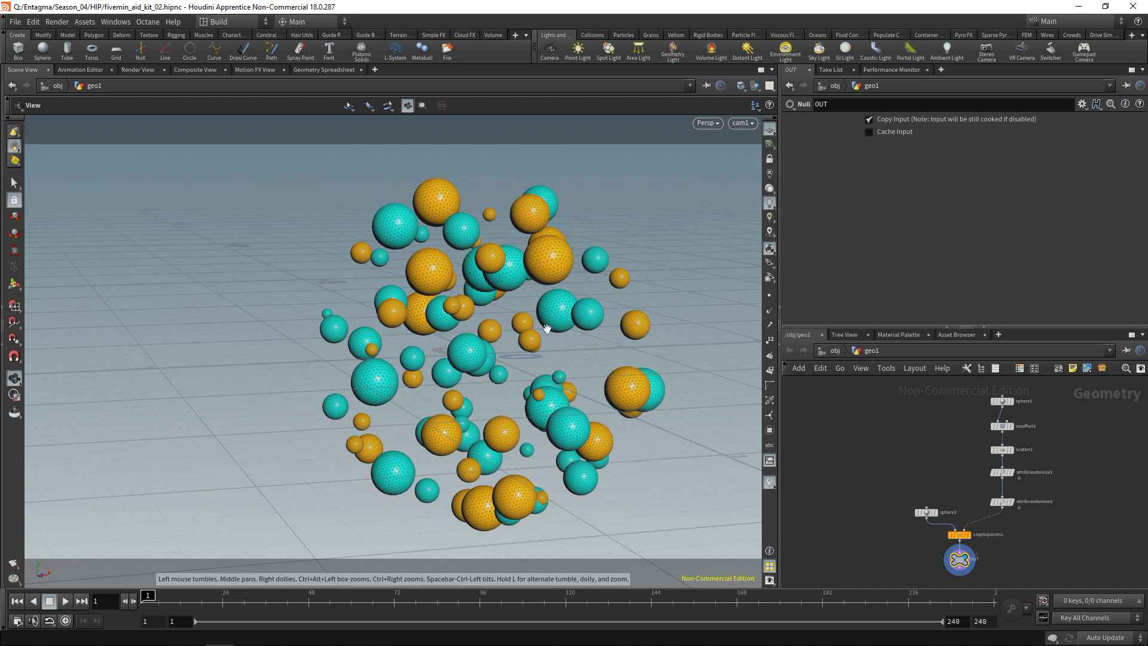
left_click_drag(611, 312, 711, 329)
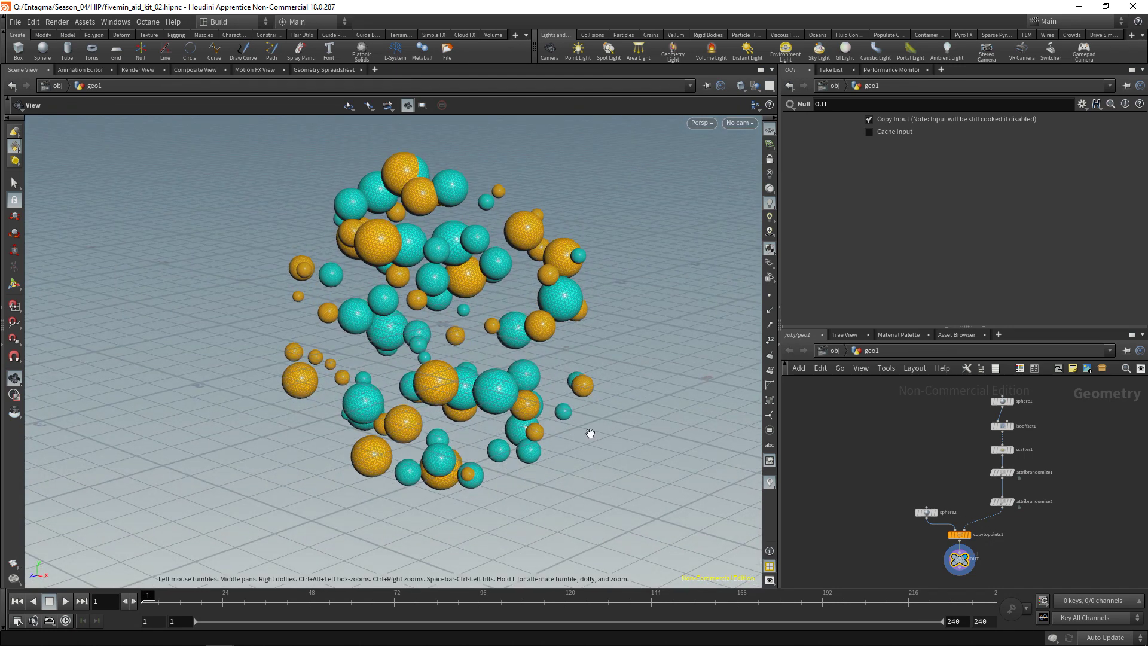
left_click(1014, 508)
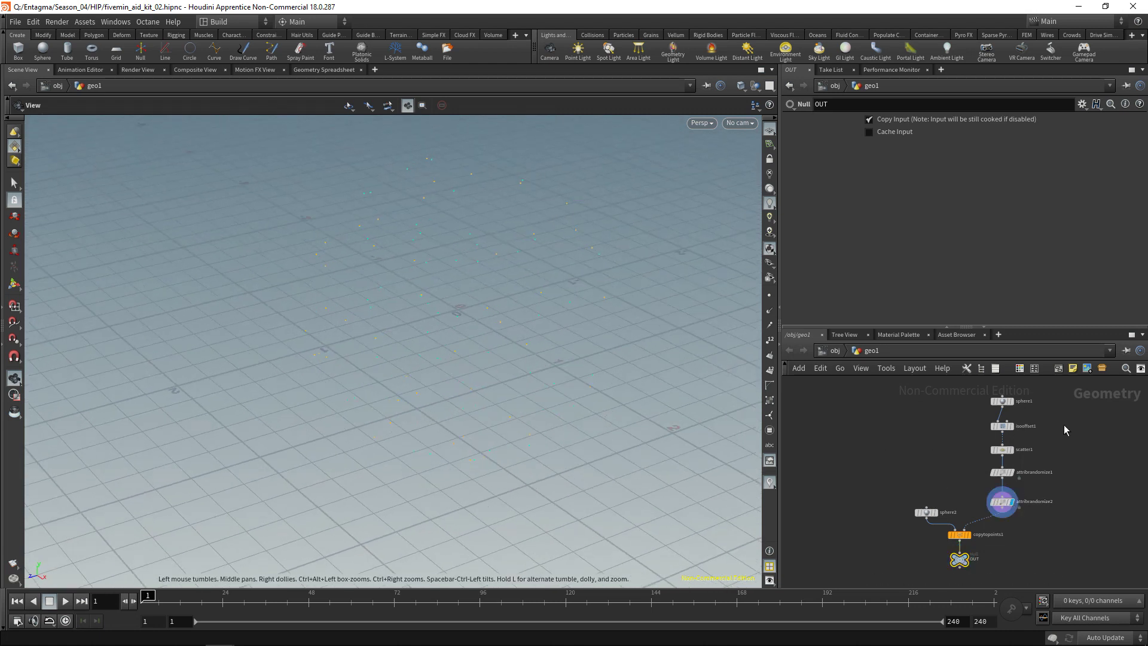
middle_click_drag(1064, 425, 1034, 442)
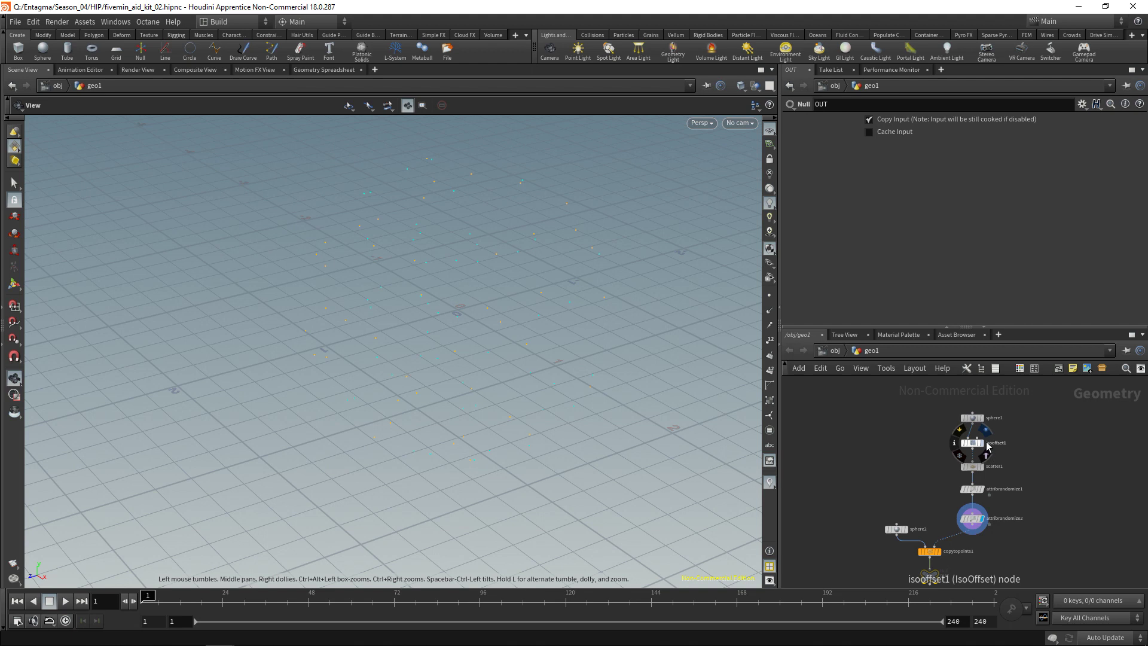
Step: Create a 10×10 Grid node, wire it into scatter1's input, and display scatter1
left_click(987, 445)
key("Tab")
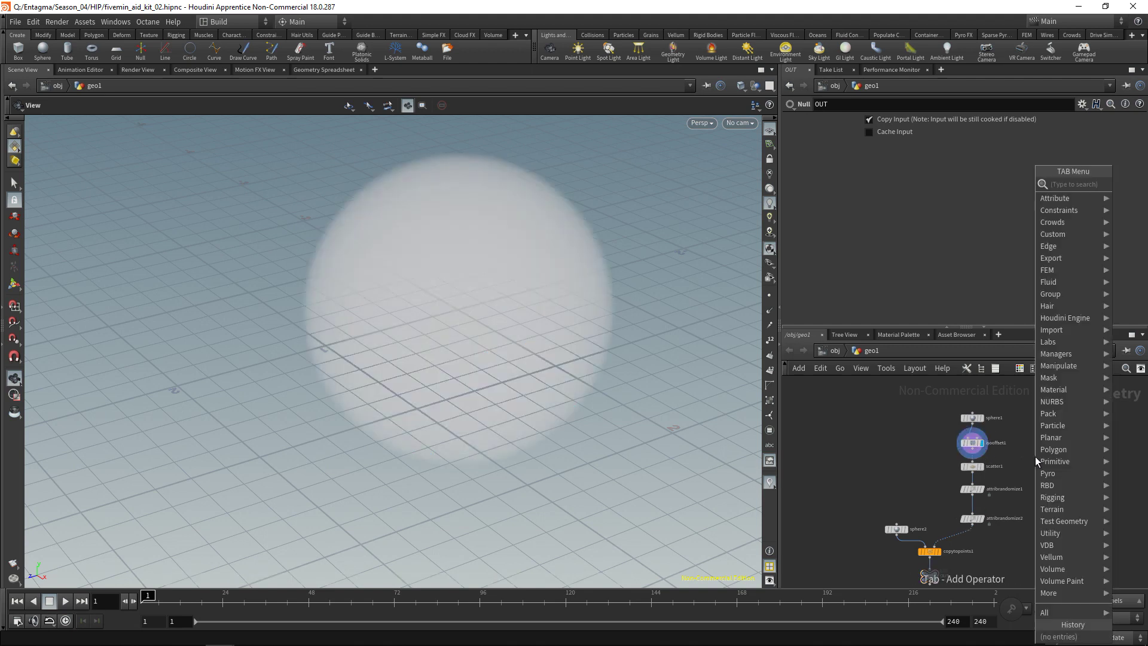
type("grid")
key("Return")
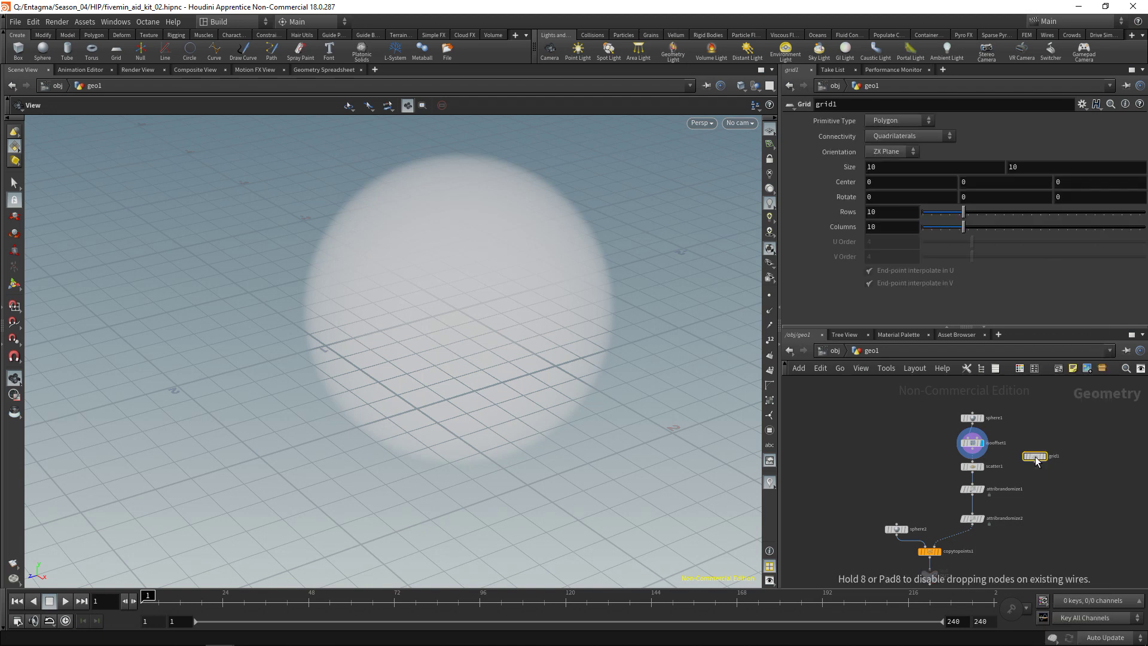
left_click(1036, 460)
left_click(1035, 446)
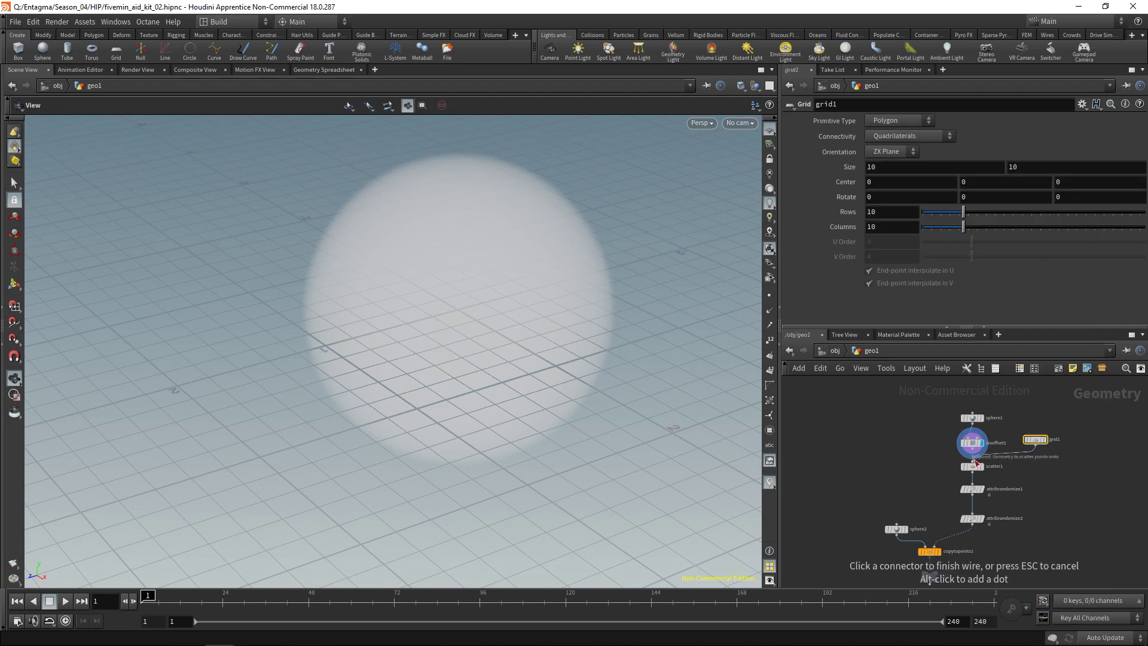
left_click(972, 461)
left_click(985, 470)
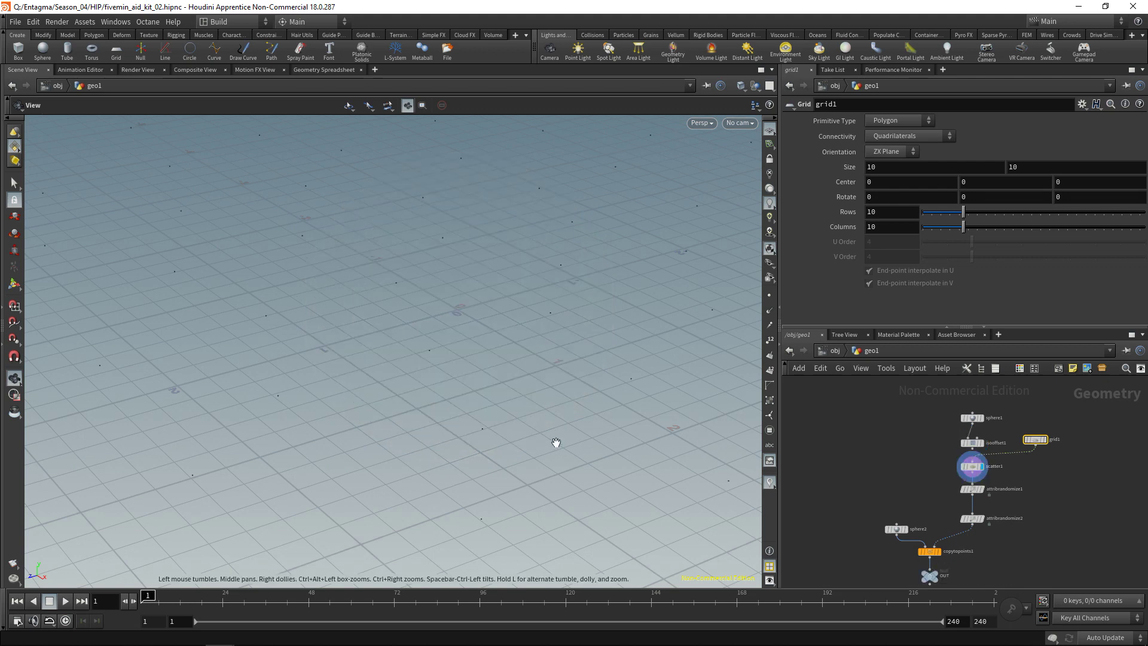
Step: Set grid1's Rows and Columns to 100 for a dense 100×100 mesh
key("h")
left_click(15, 286)
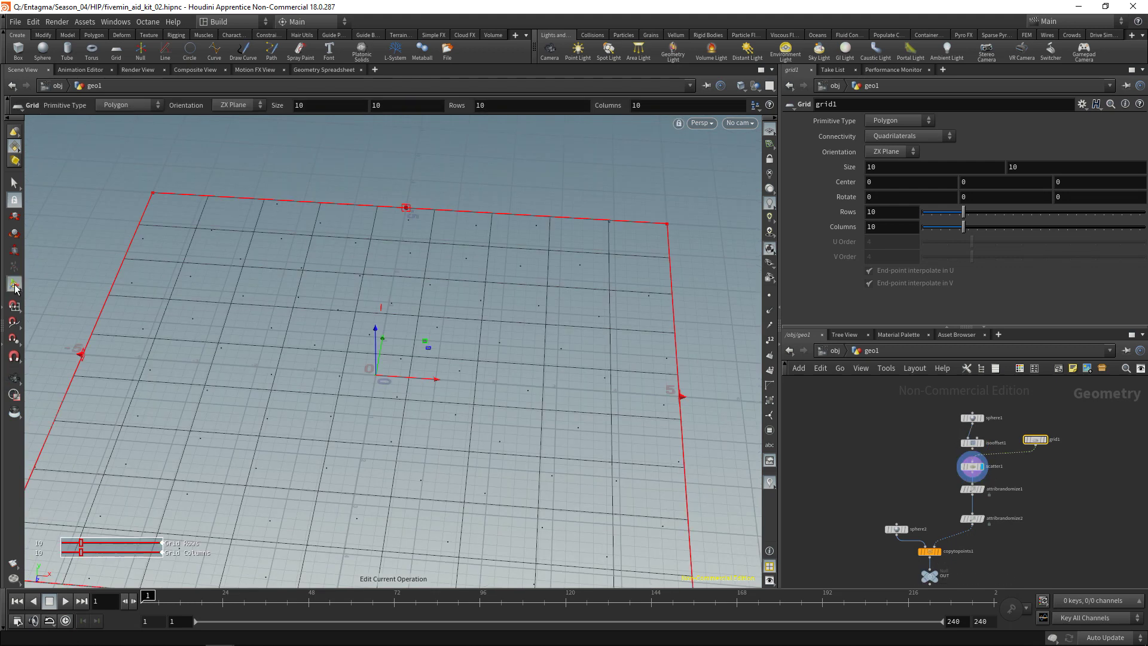
scroll(350, 403, "down", 8)
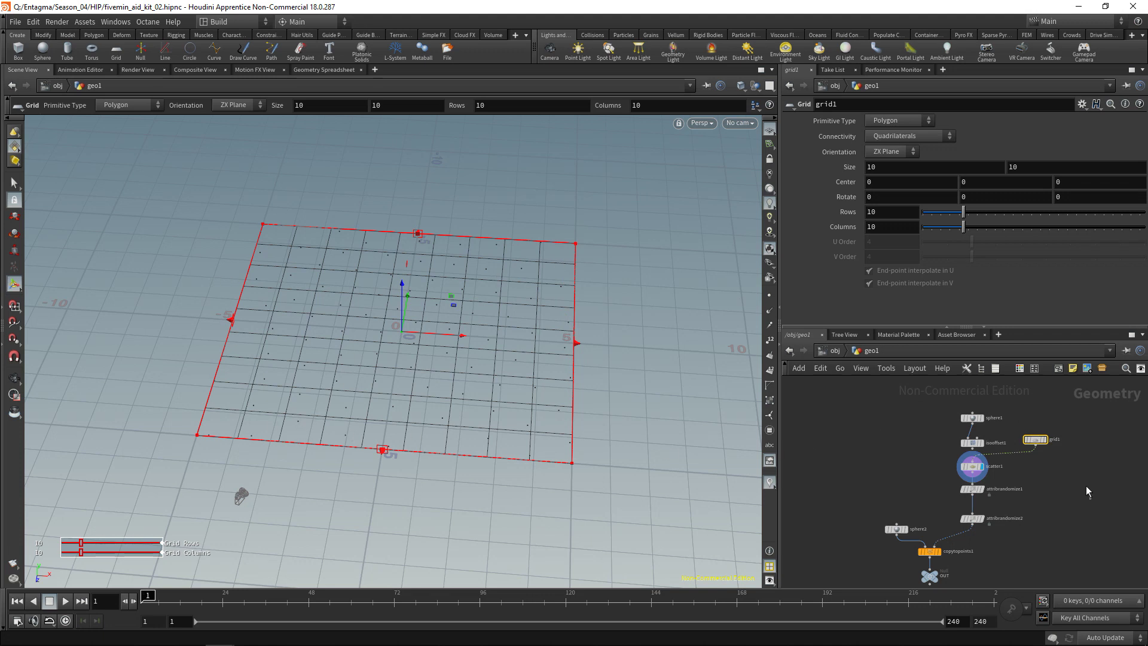
double_click(891, 217)
type("100")
key("Tab")
type("100")
key("Return")
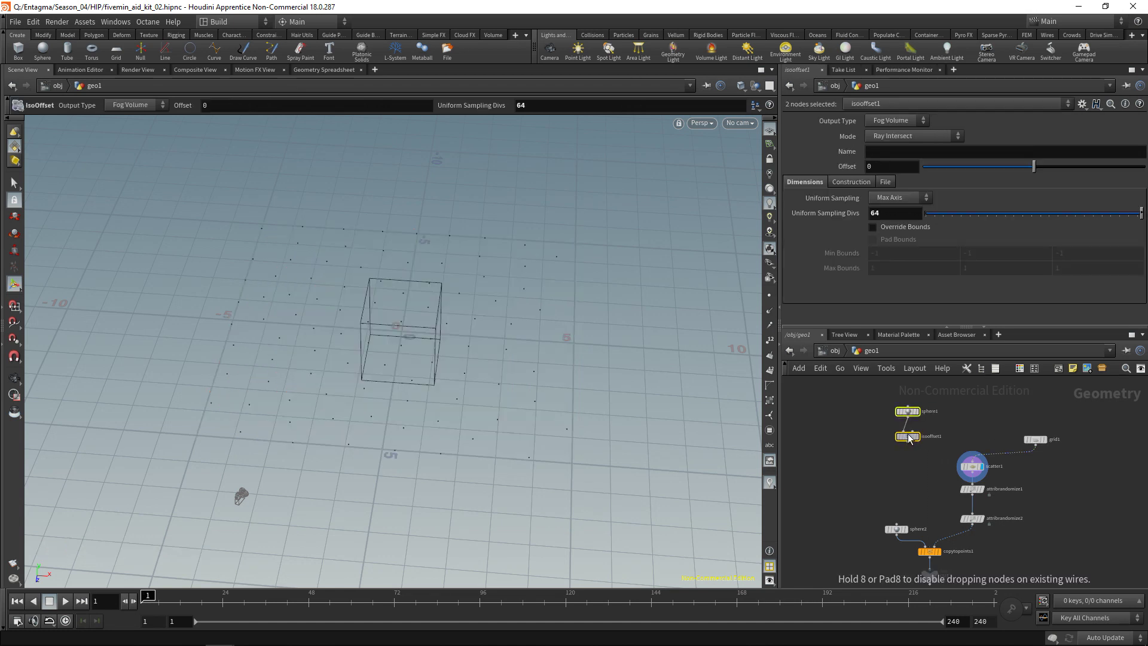
Step: Delete the sphere1 and isooffset1 nodes and tidy the network layout
left_click_drag(910, 440, 908, 438)
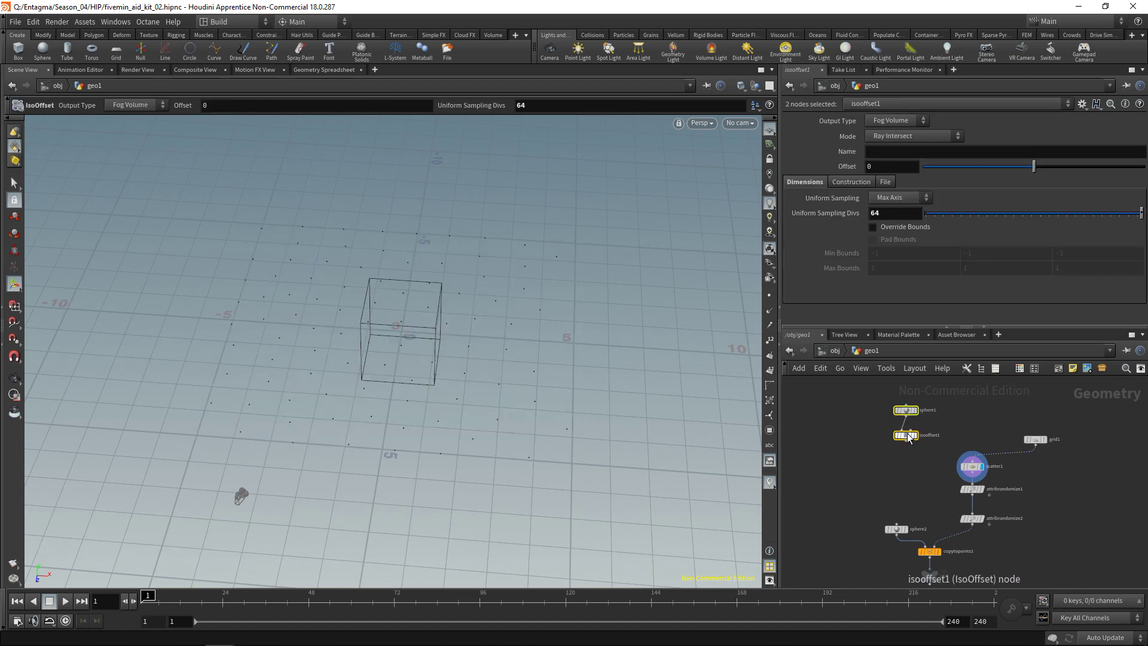
key("Delete")
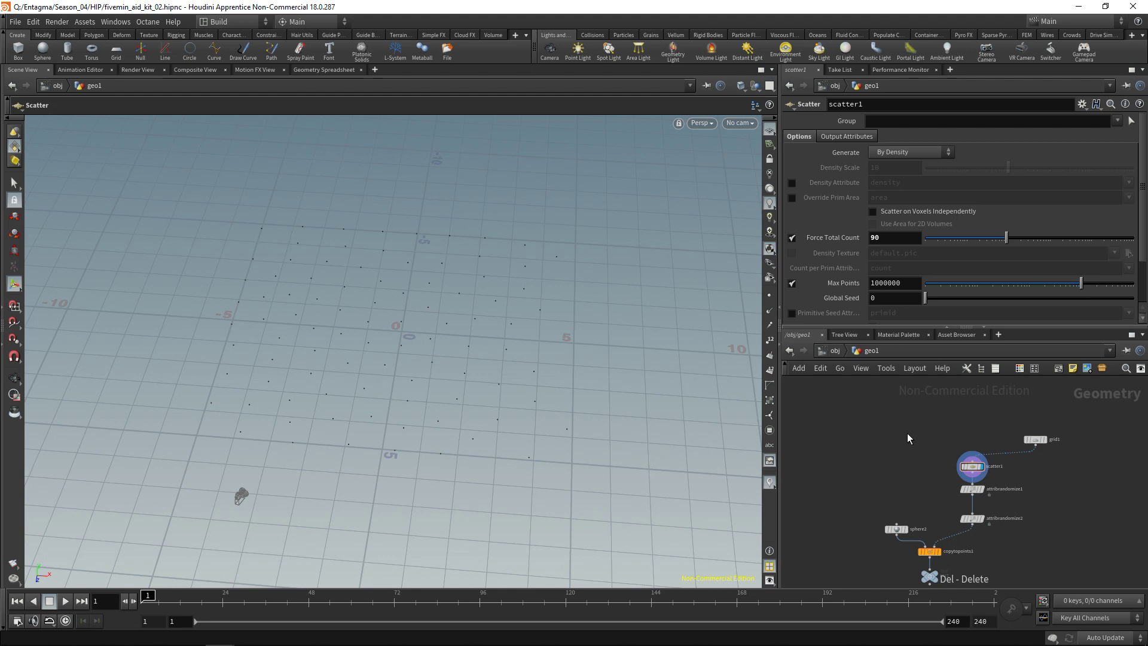
key("l")
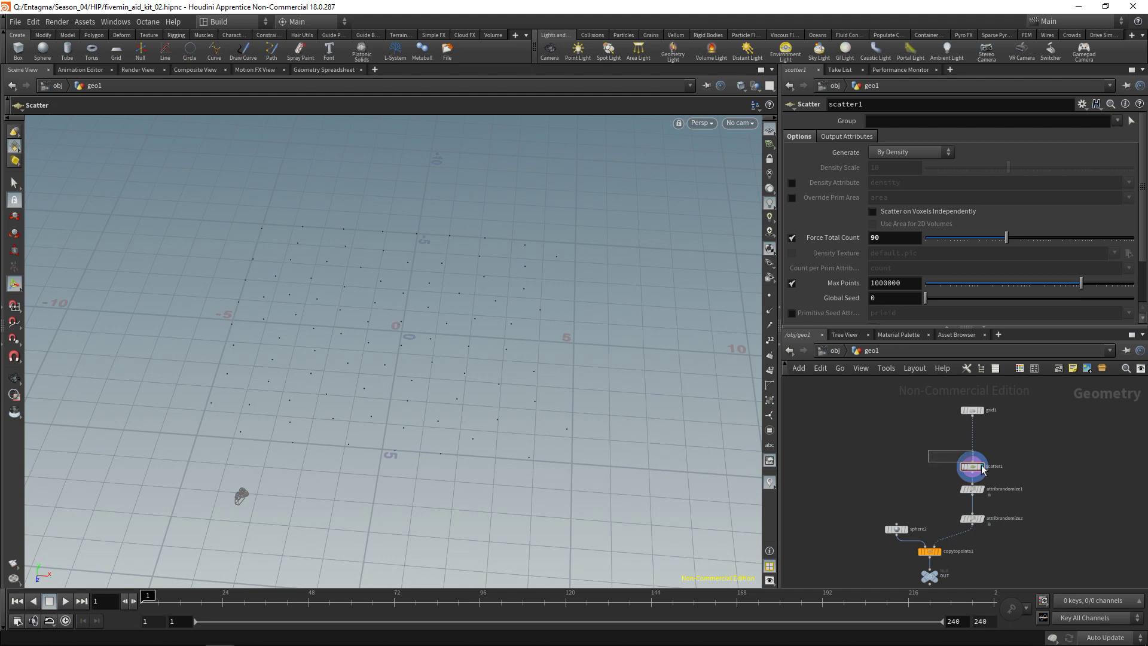
Step: Compare scatter1 with relaxing off and on, then set Relax Iterations to 10
mouse_move(986, 470)
scroll(972, 307, "down", 3)
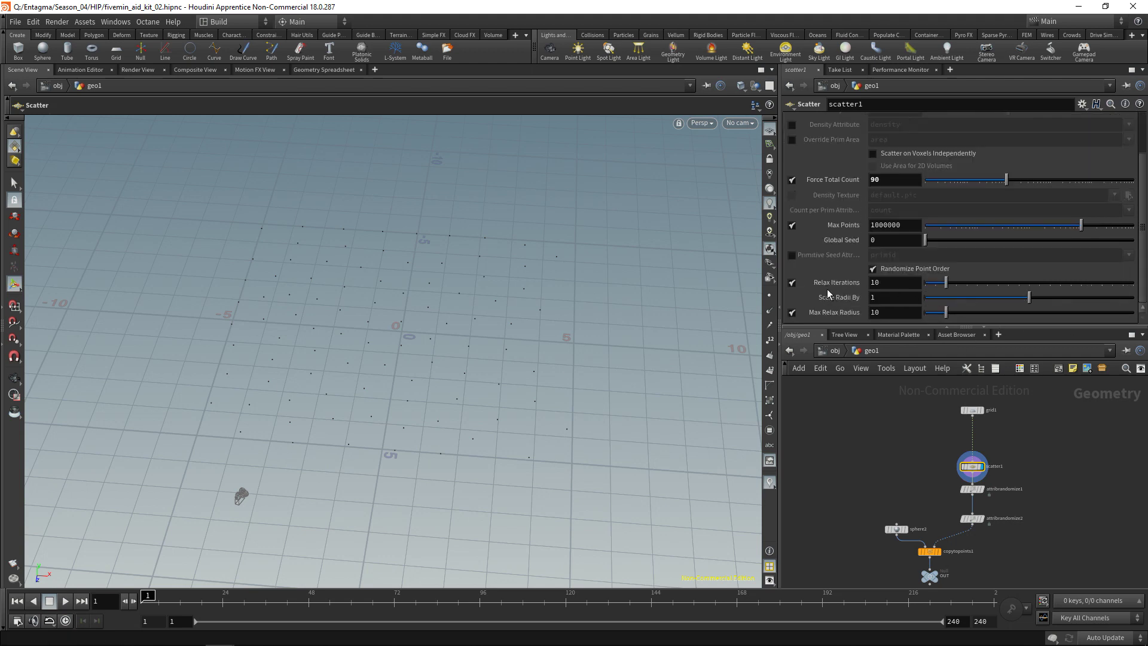
left_click(792, 282)
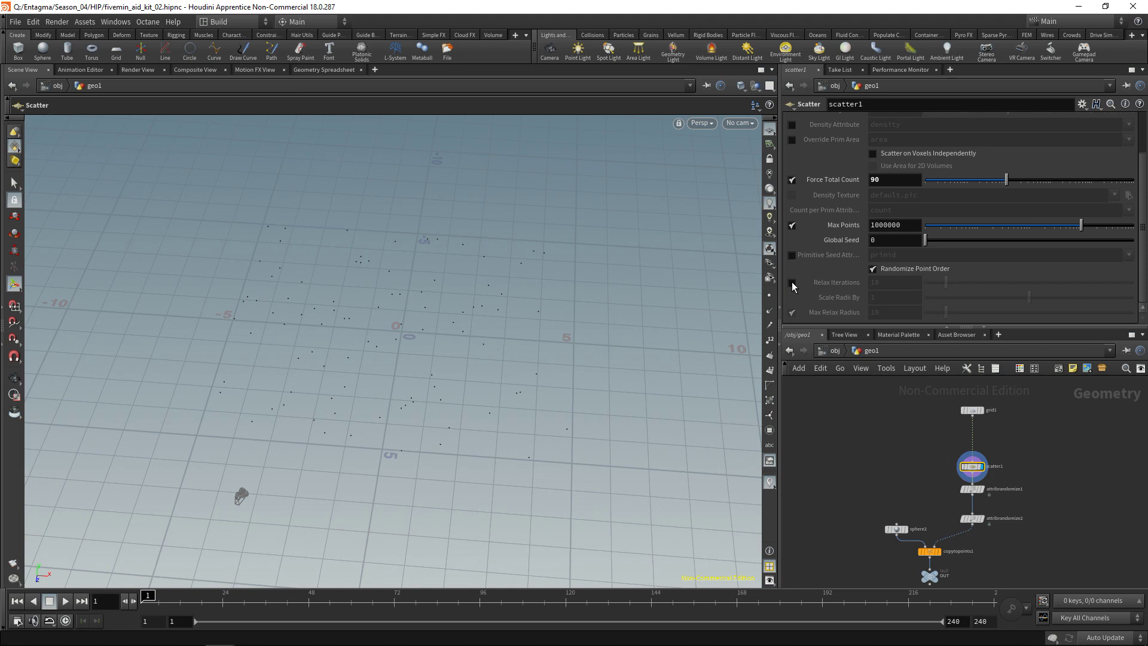
left_click(793, 282)
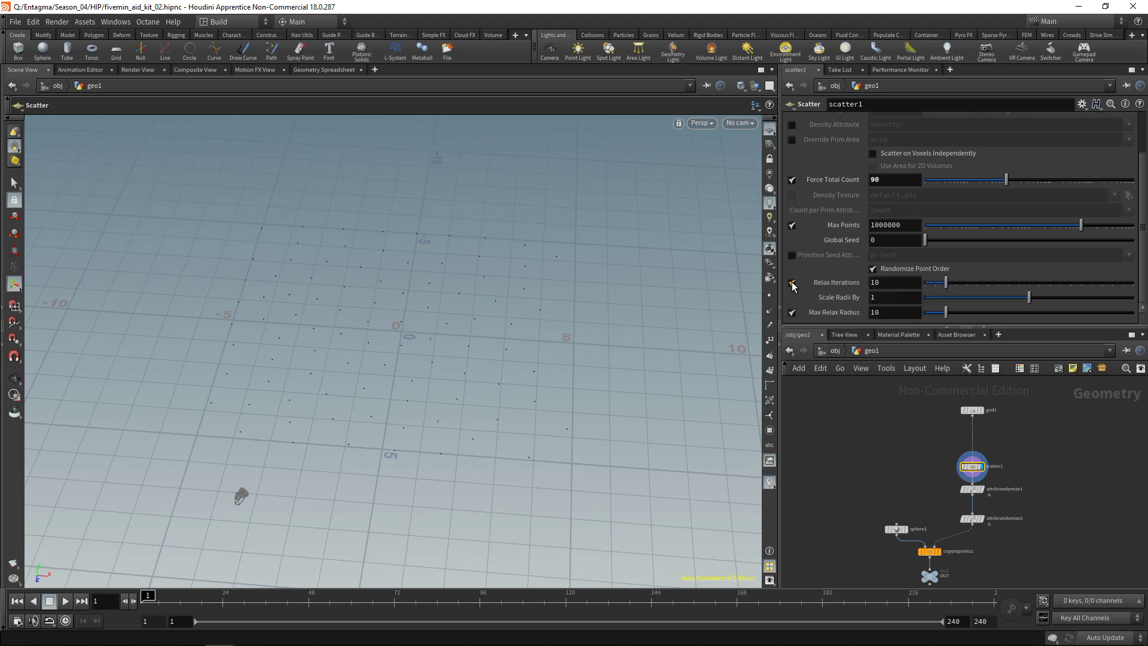
mouse_move(947, 283)
left_mouse_down()
mouse_move(1070, 282)
mouse_move(946, 289)
left_mouse_up()
scroll(957, 216, "up", 2)
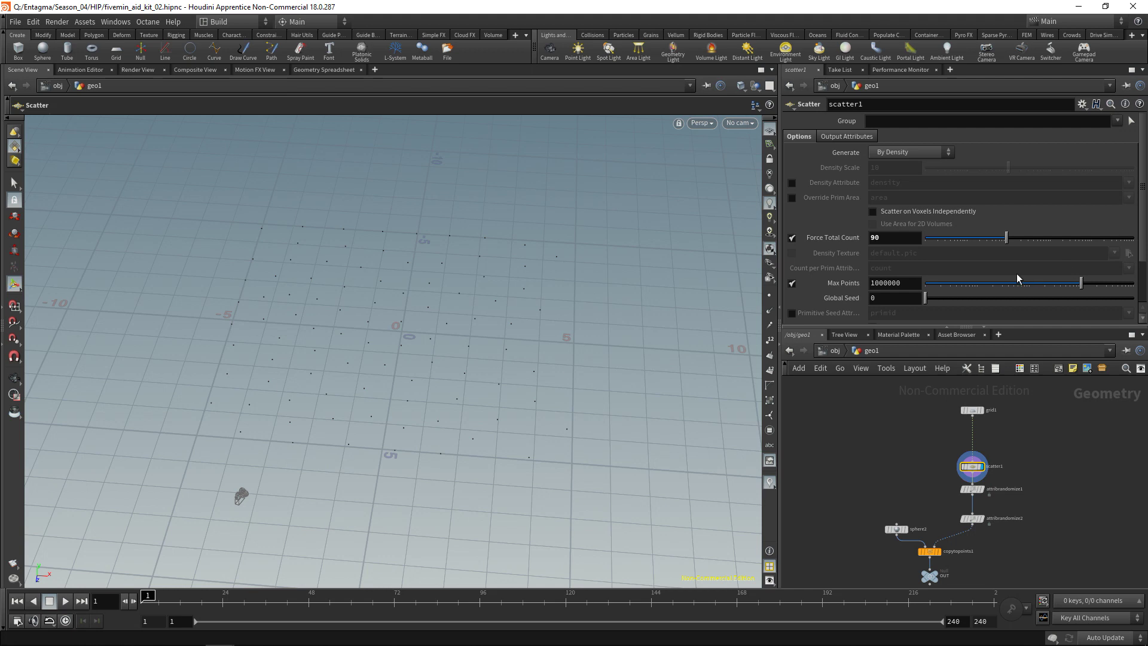
left_click(791, 183)
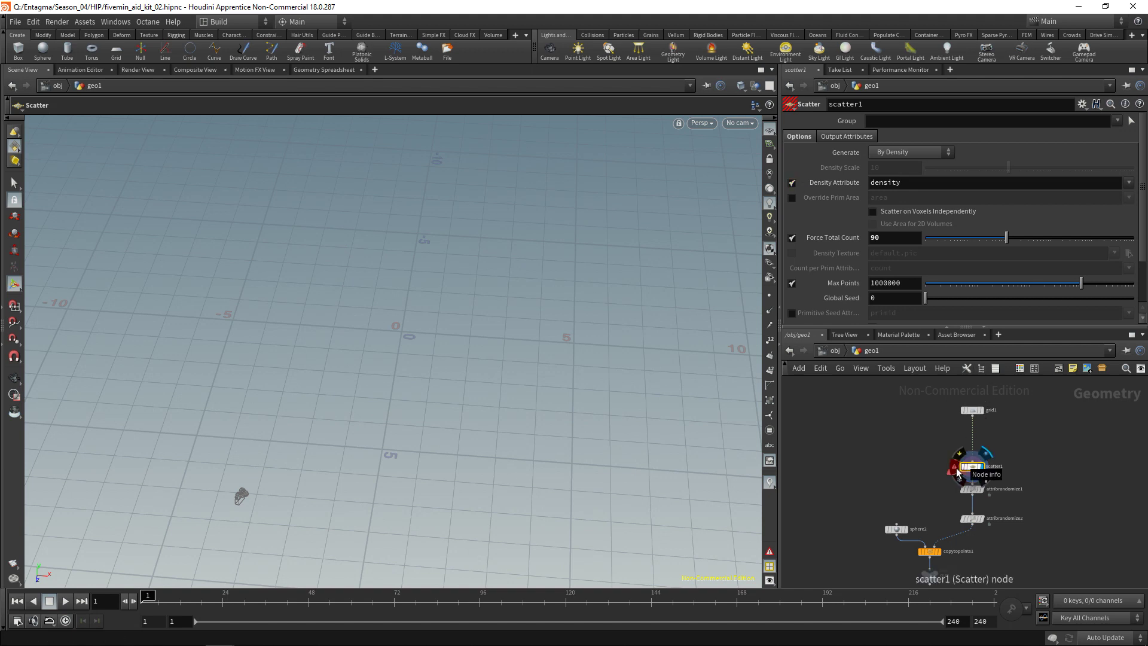
left_click(956, 471)
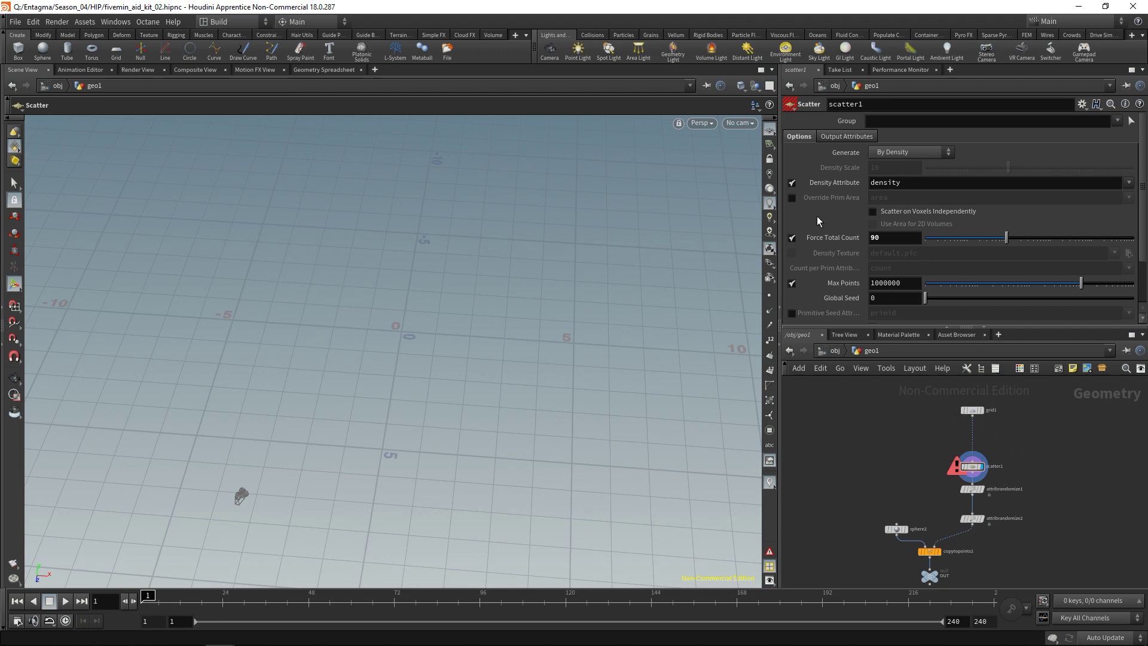
Step: Check grid1's node info (only the P attribute) and orbit to a top-down view of the grid
left_click(972, 411)
middle_click(974, 412)
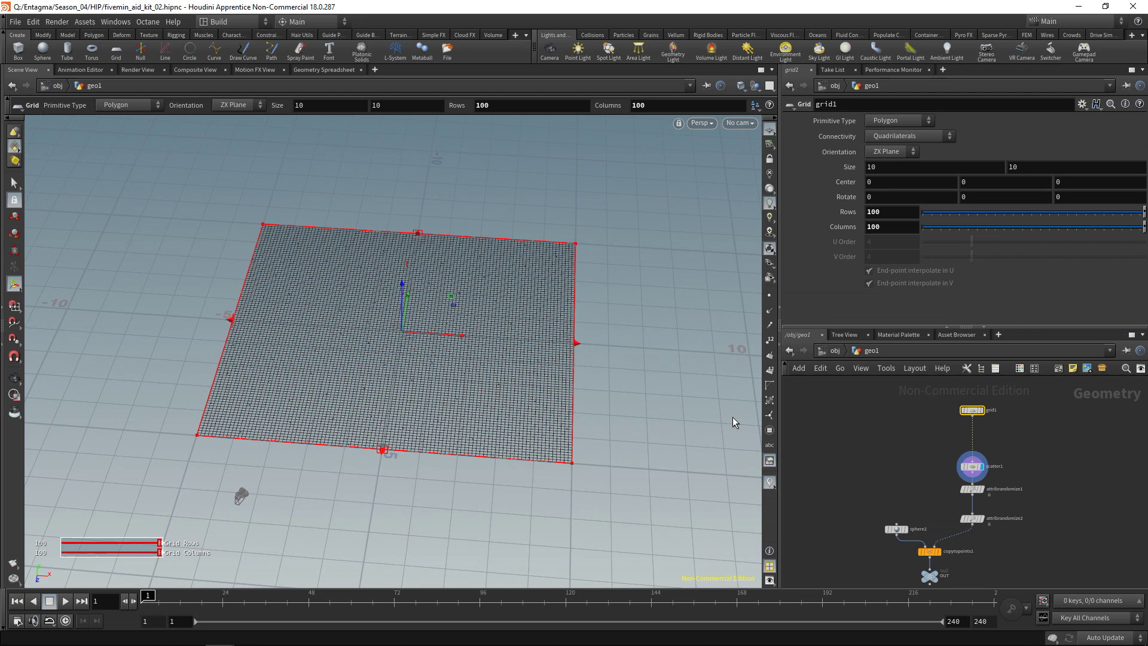
key("Escape")
left_click_drag(543, 315, 538, 395)
key("Return")
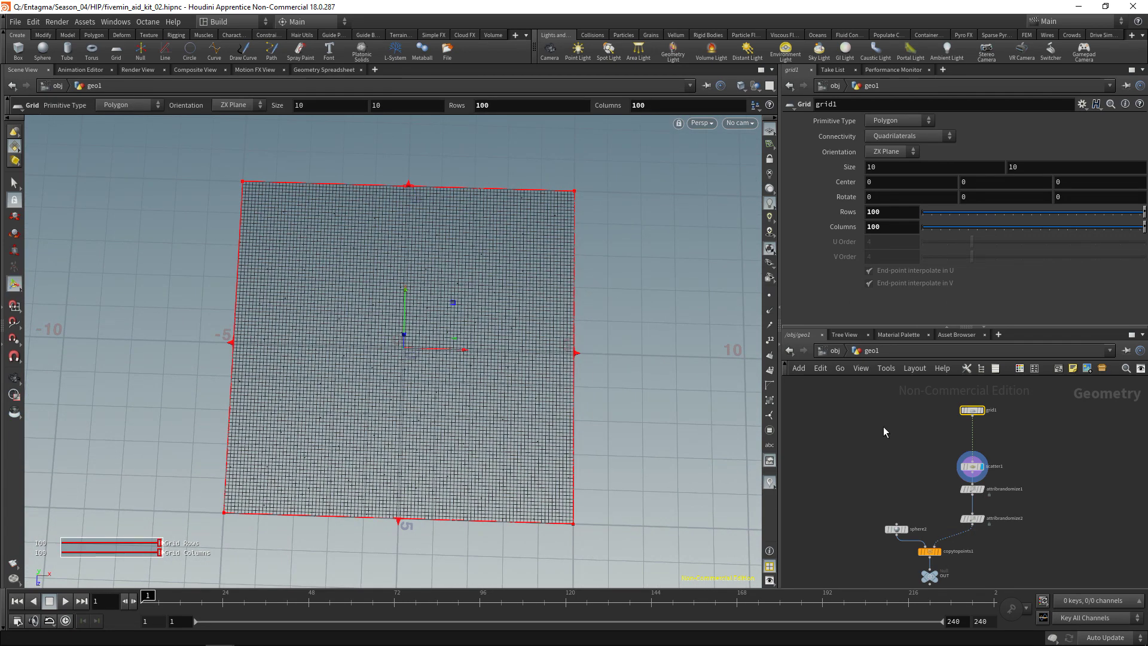
left_click(884, 425)
key("Tab")
Step: Insert an Attribute Paint node between grid1 and scatter1 and check its node info
type("attp")
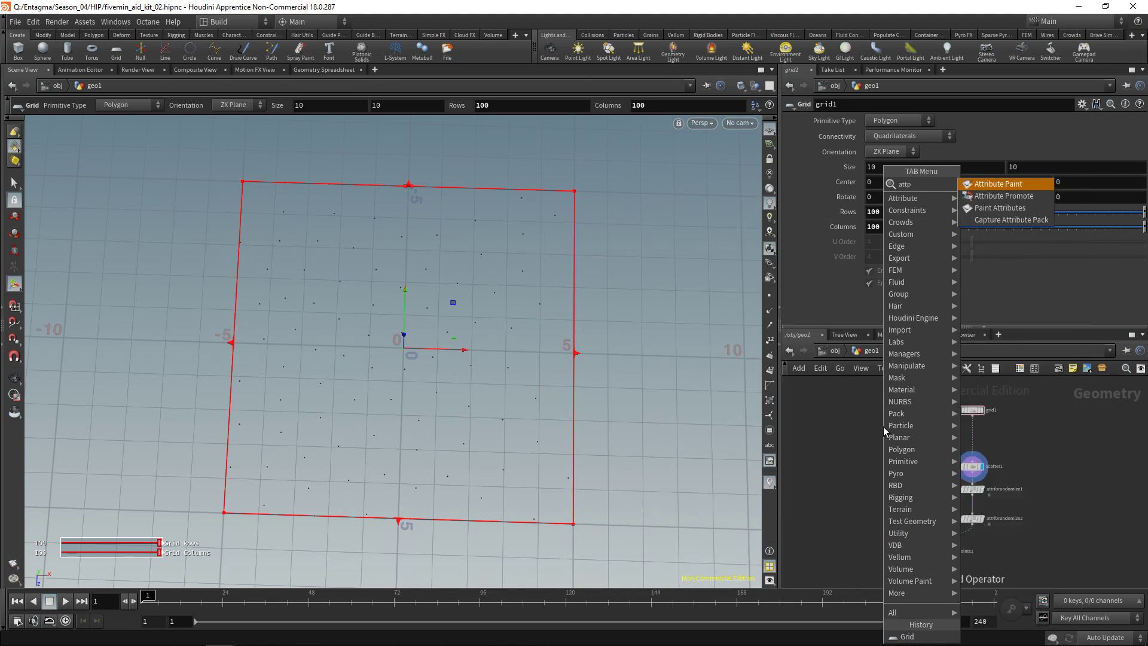
key("Return")
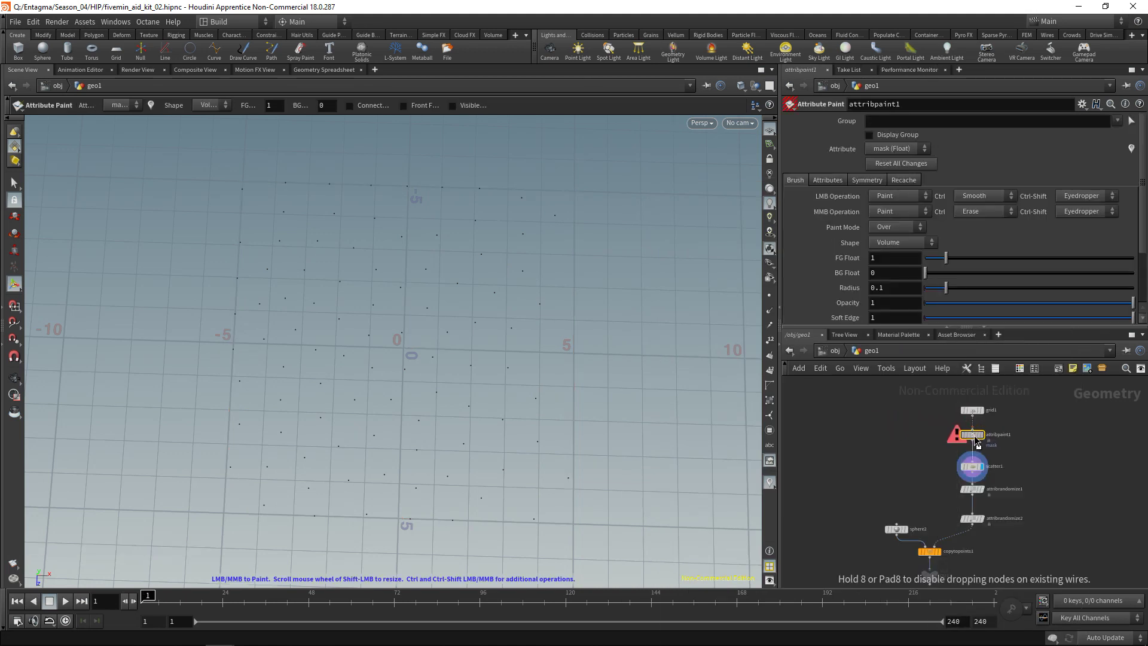
left_click(974, 436)
scroll(973, 437, "up", 4)
middle_click_drag(959, 429, 894, 427)
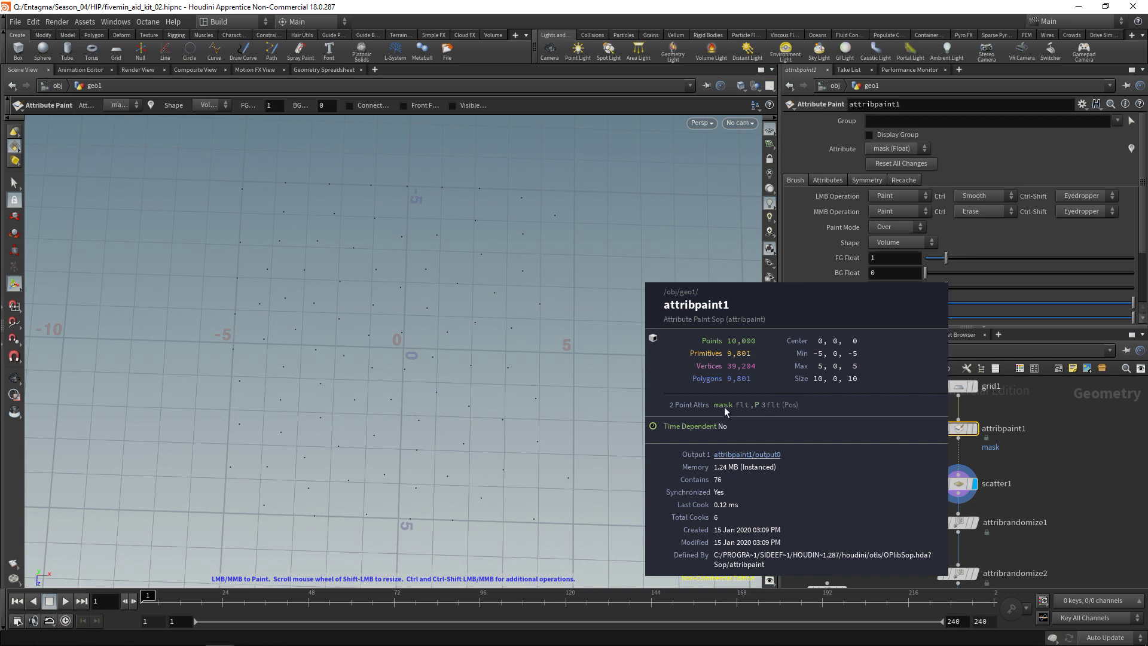
middle_click_drag(730, 410, 730, 410)
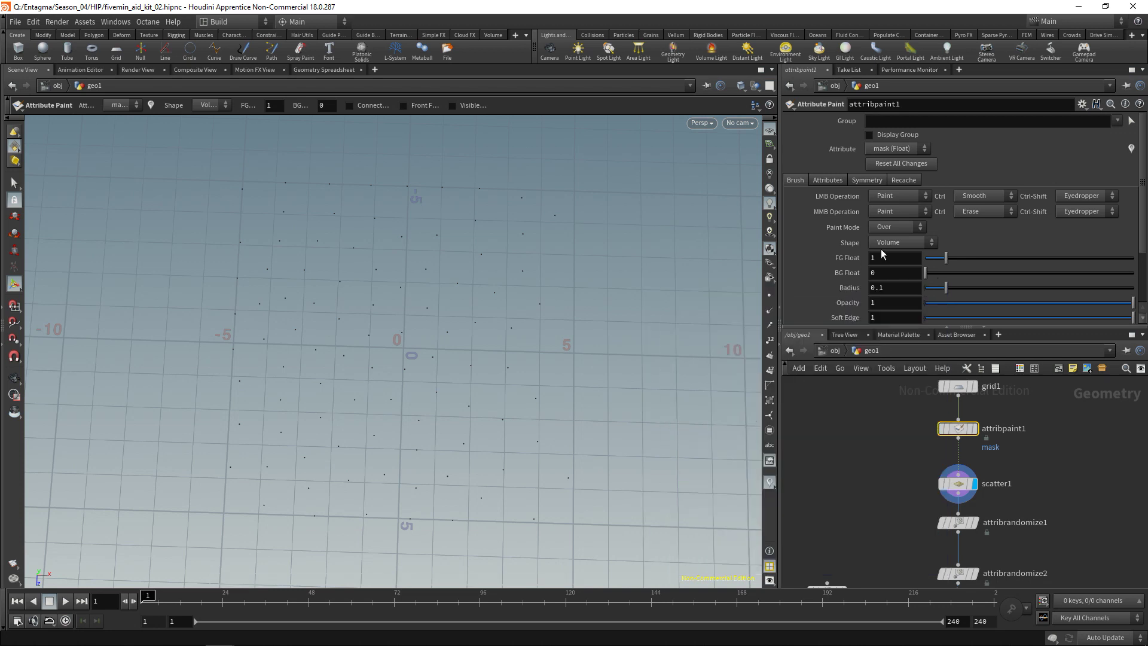
Step: Rename the painted attribute from mask to density and display attribpaint1
left_click(826, 180)
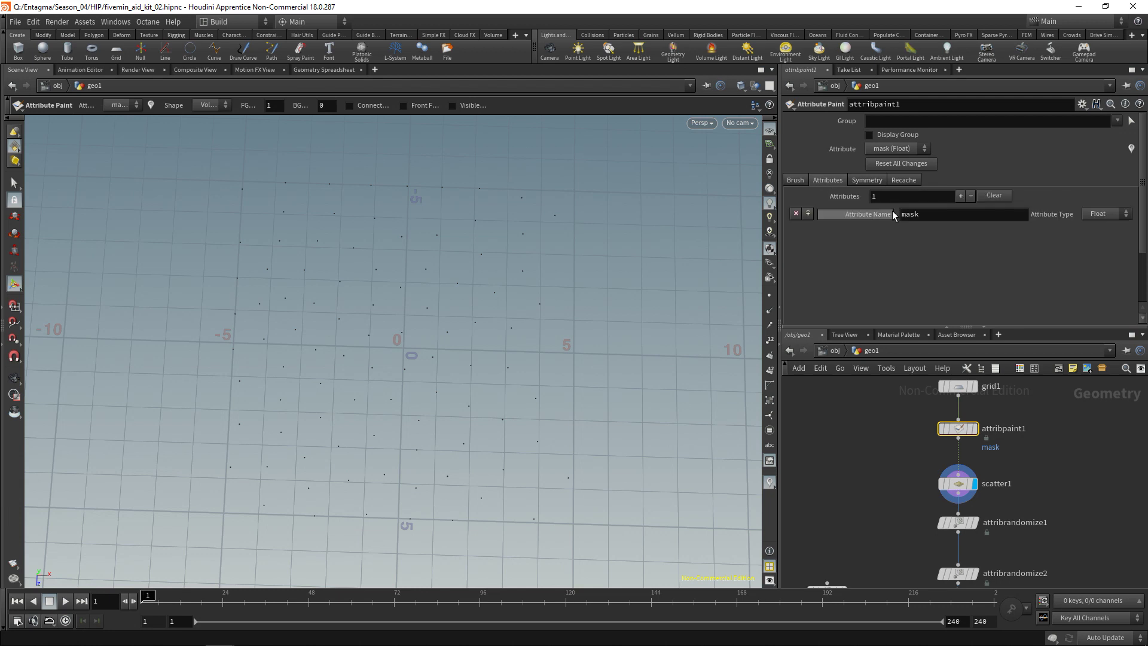
left_click(911, 214)
type("dens")
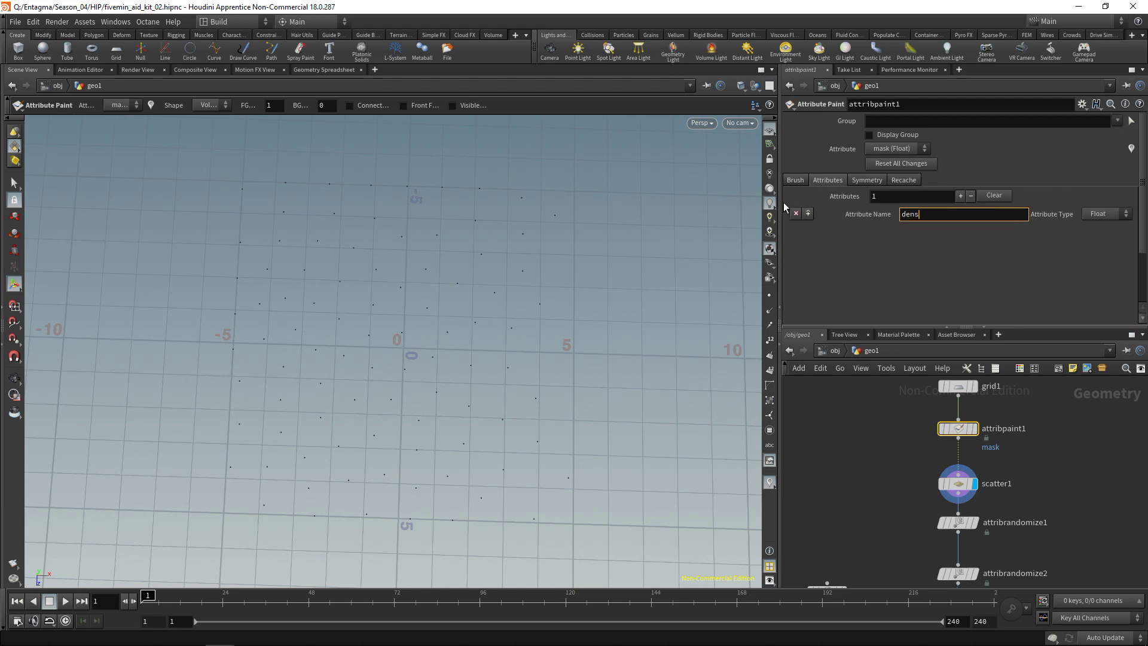
type("ity")
left_click(892, 464)
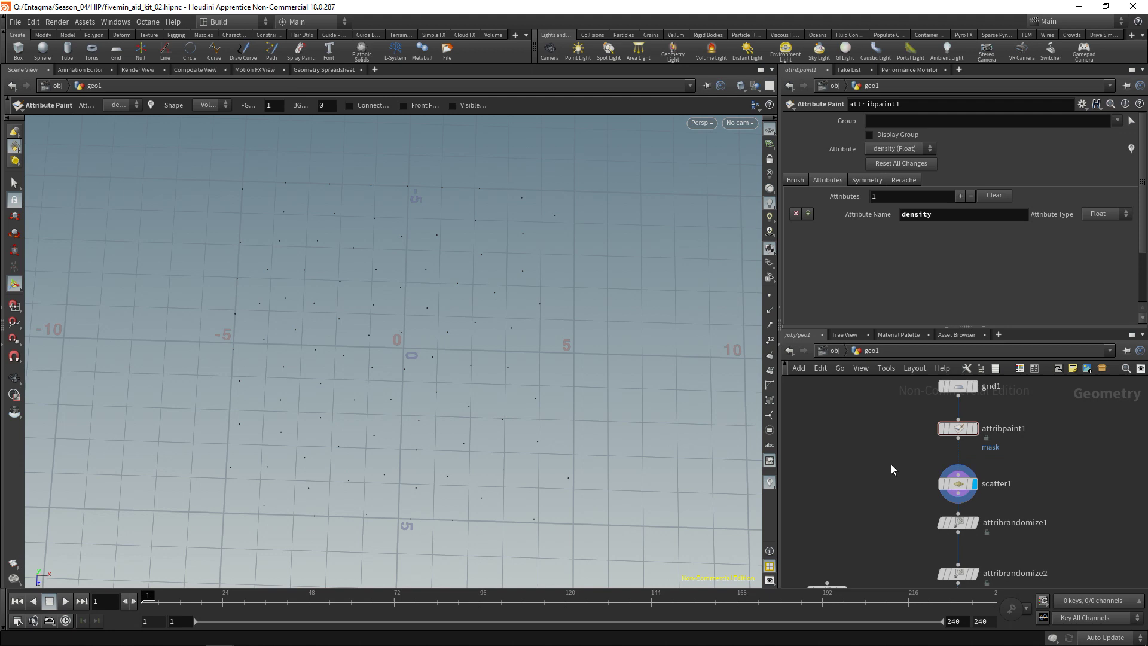
left_click(975, 429)
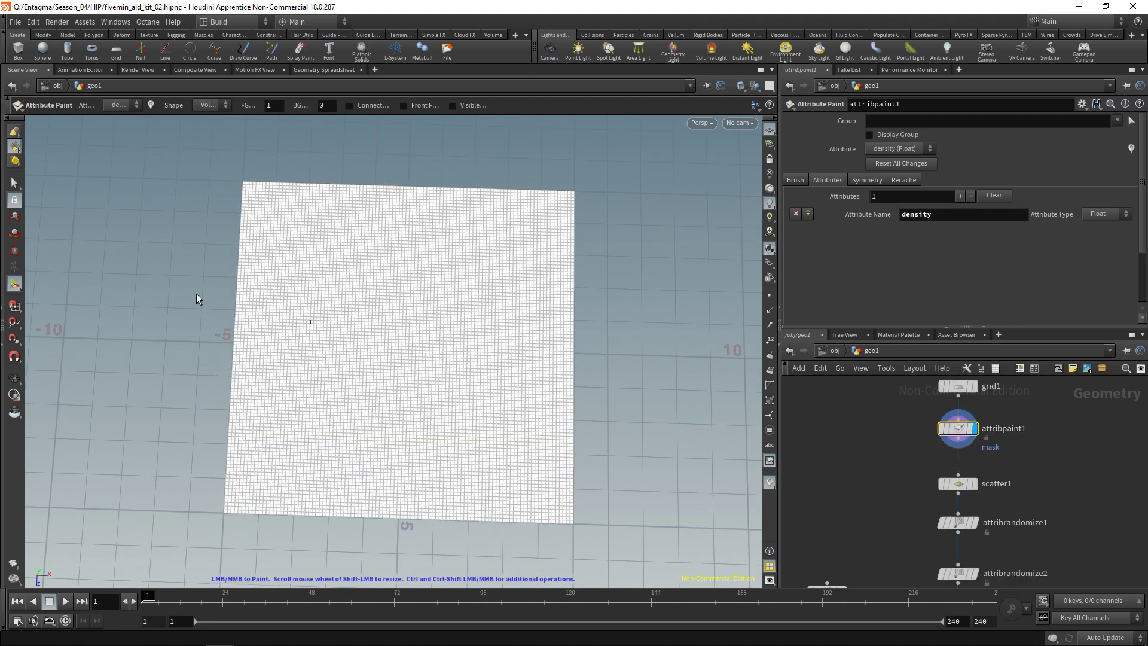
Step: Brush a large letter N of full density across the grid
left_click(14, 285)
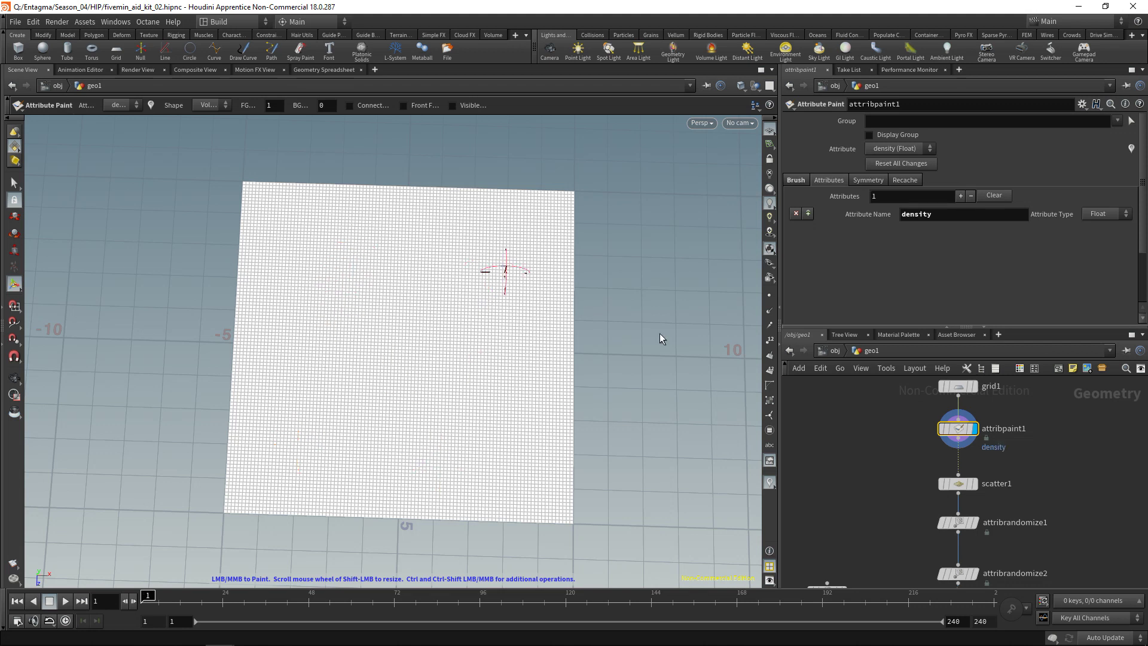
key("s")
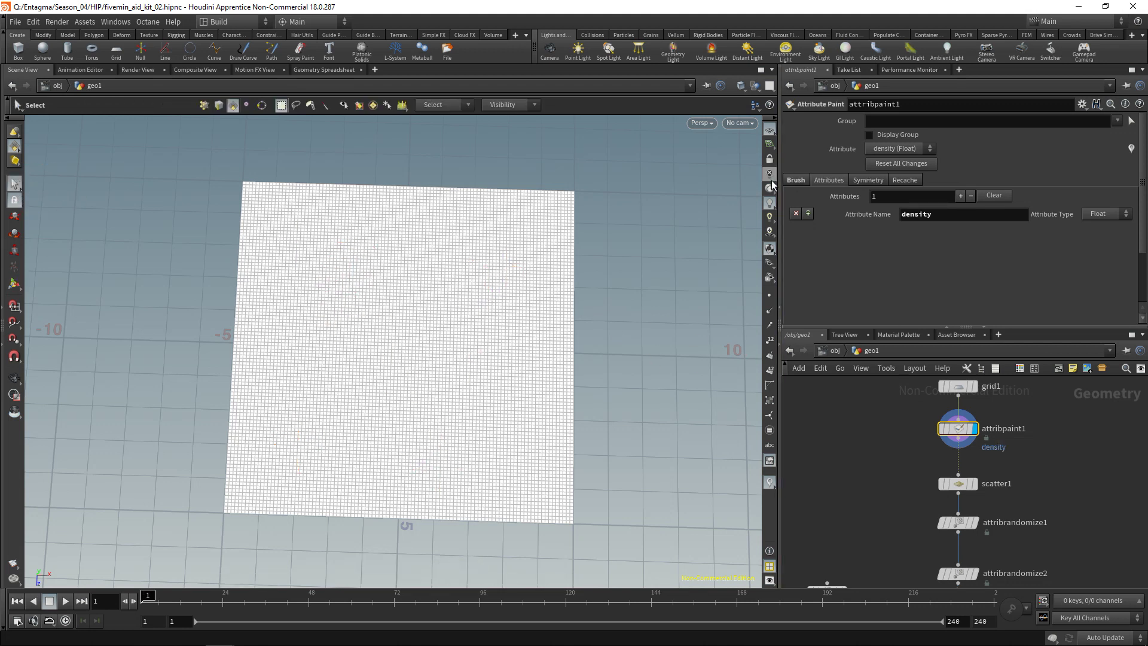
key("Return")
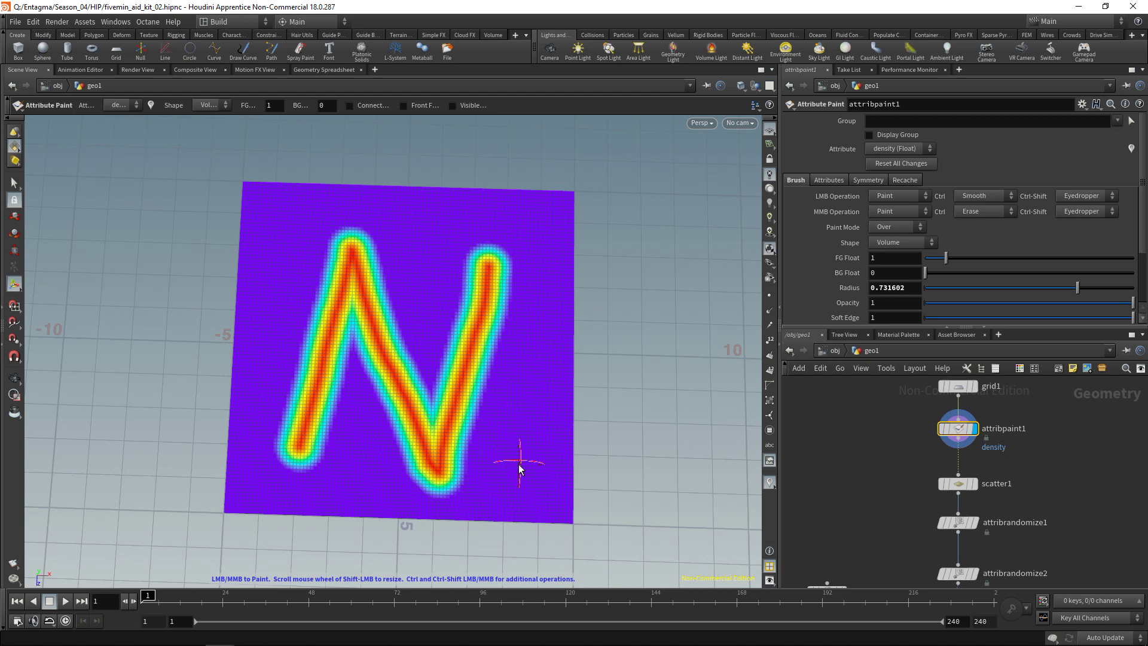
Step: Display scatter1 and enable its Density Attribute (density) so points gather along the N
left_click(975, 486)
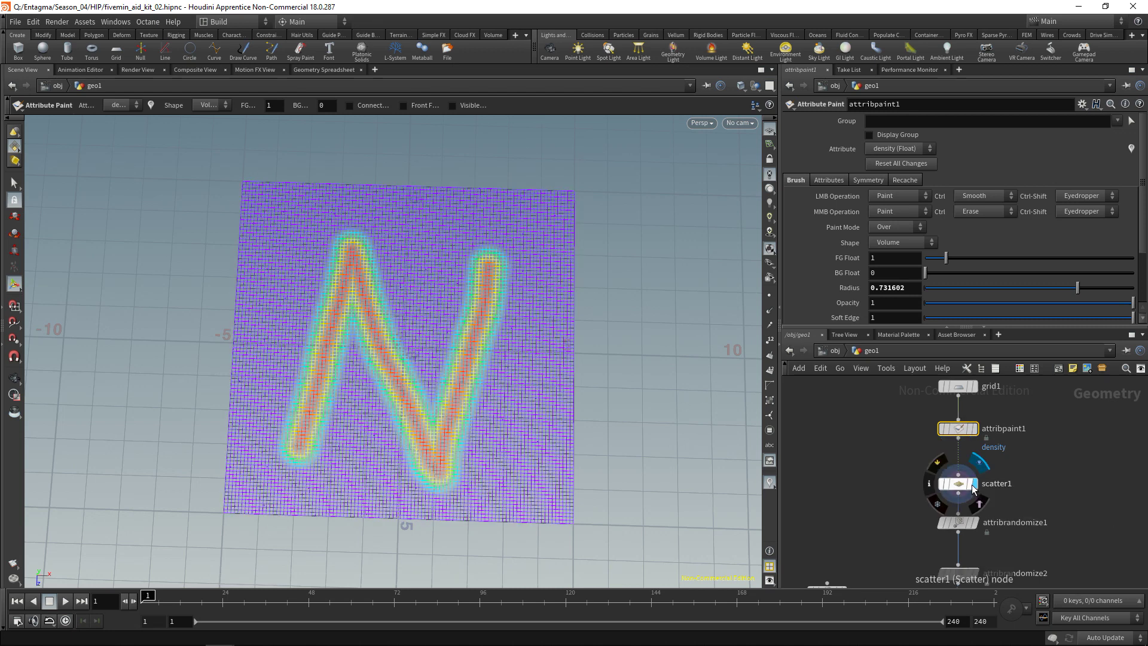
left_click(959, 483)
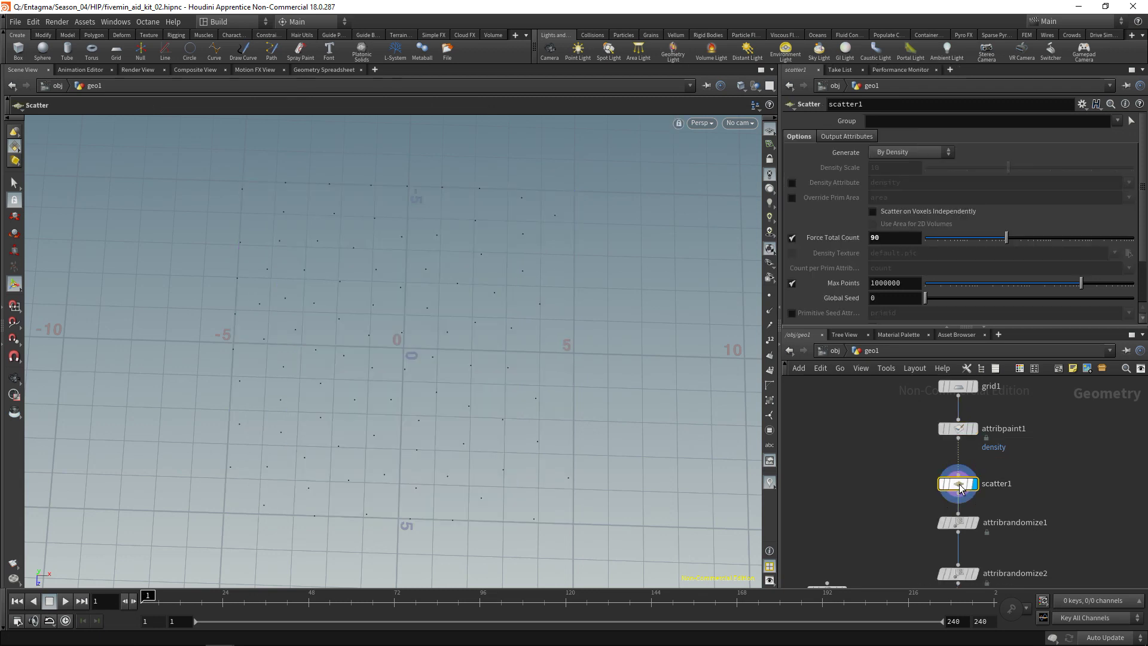
left_click(792, 183)
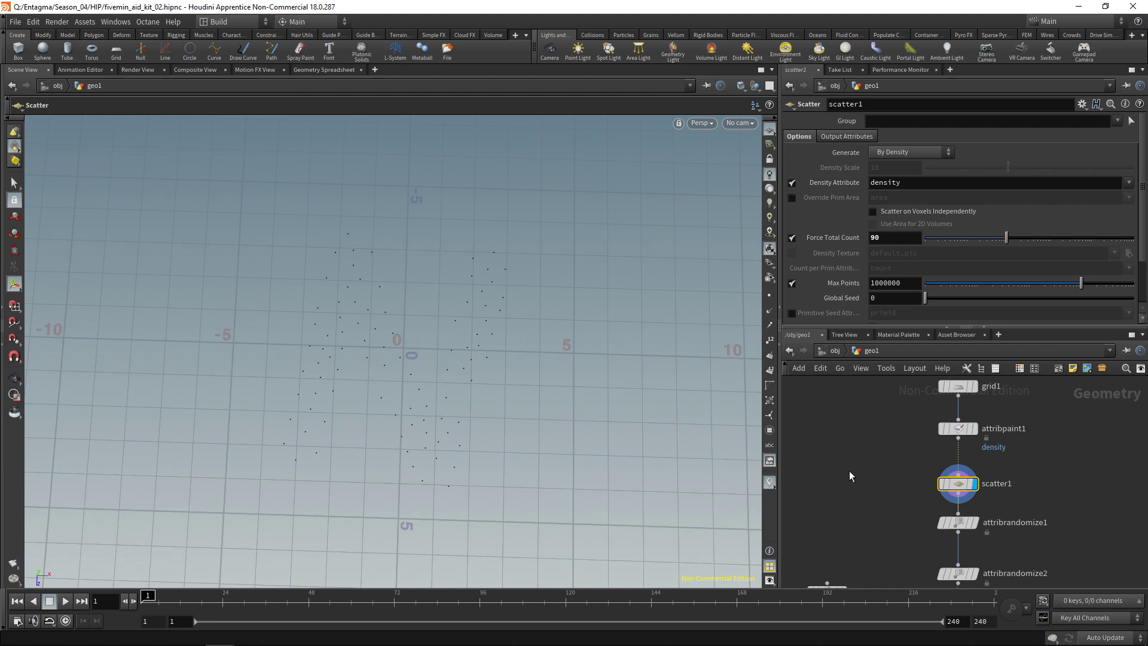
left_click(957, 428)
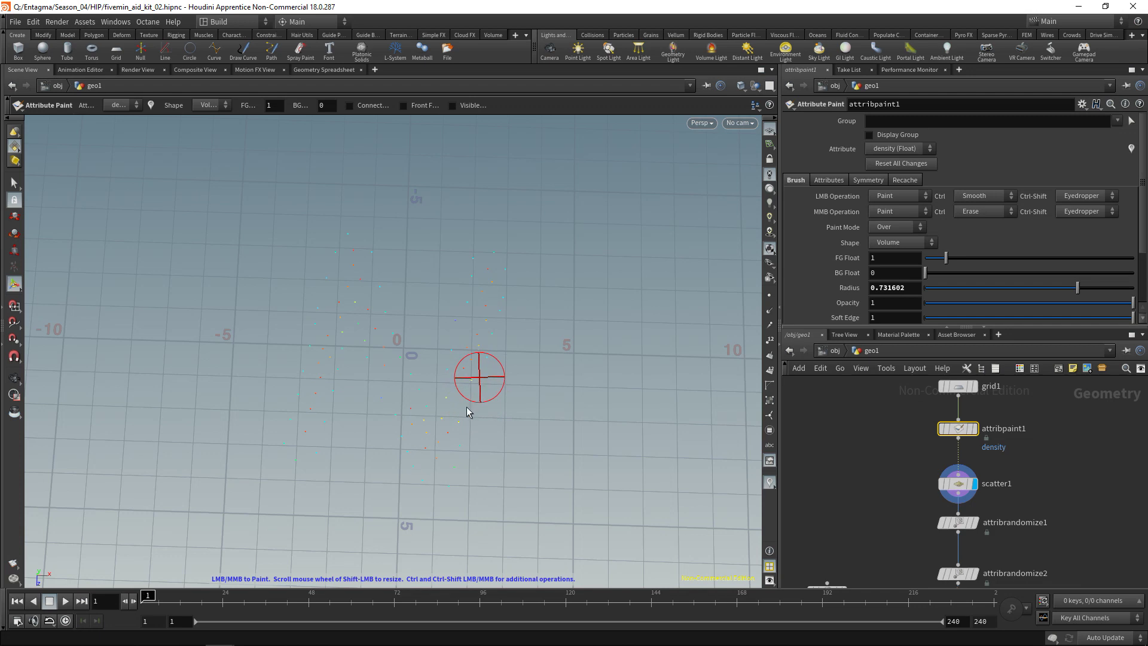
Step: Undo the stray selection, paint an extra small density stroke beside the N, then display scatter1 again
left_click(975, 429)
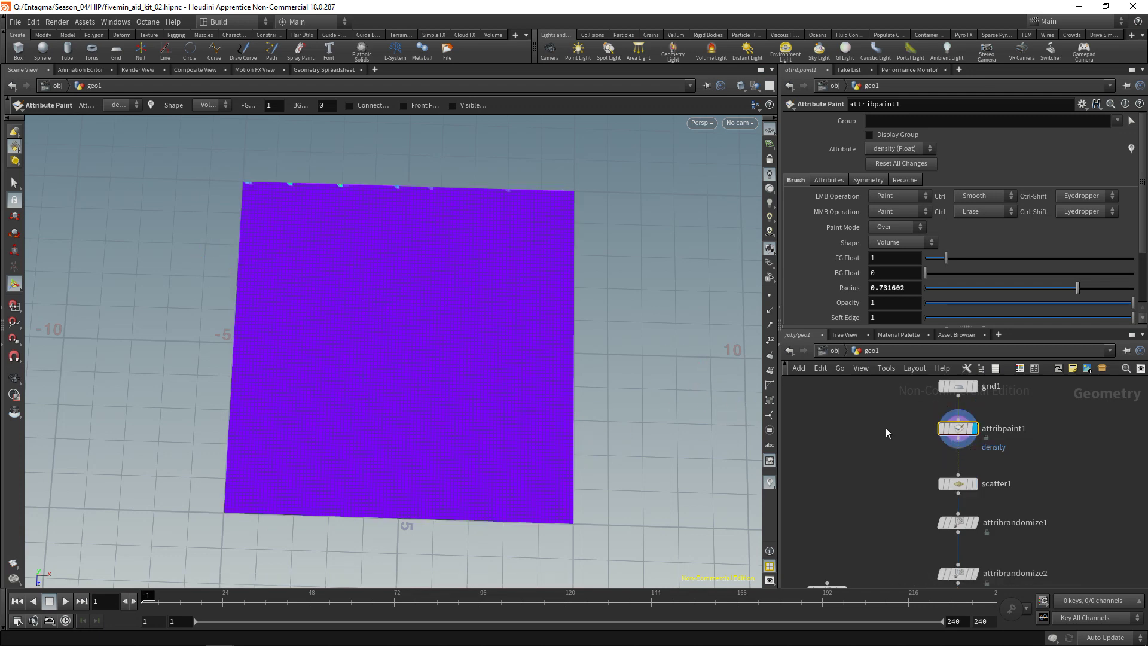
key("ctrl+z")
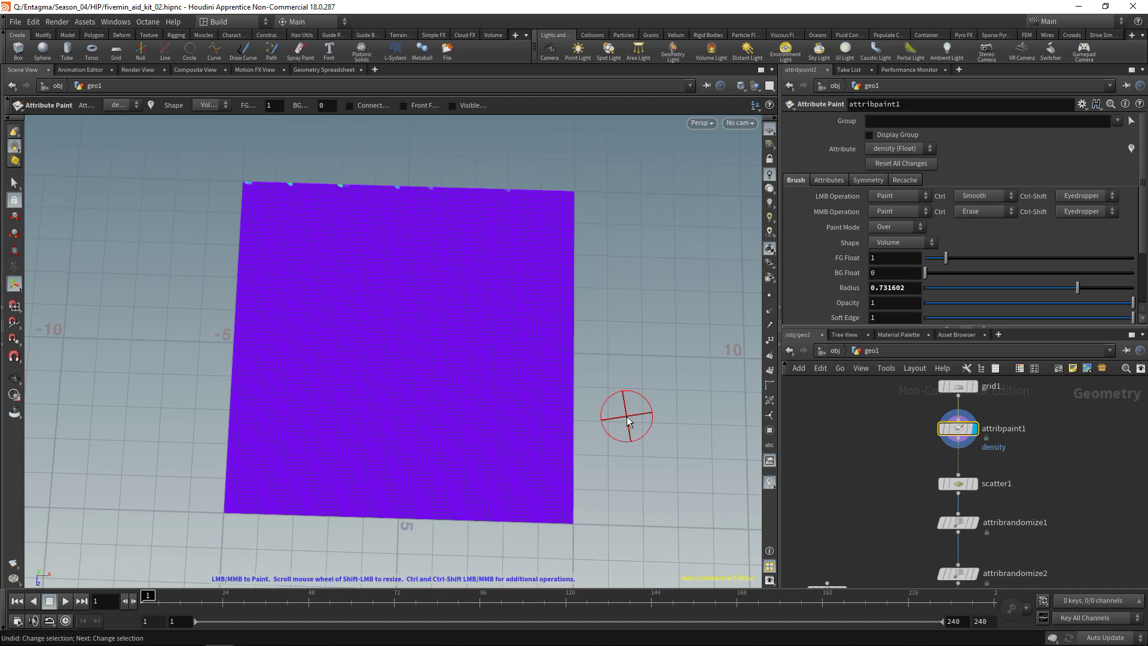
left_click_drag(299, 448, 490, 263)
mouse_move(502, 438)
left_mouse_down()
mouse_move(501, 468)
mouse_move(523, 438)
mouse_move(506, 431)
mouse_move(525, 405)
mouse_move(526, 437)
mouse_move(508, 453)
mouse_move(500, 408)
mouse_move(493, 441)
left_mouse_up()
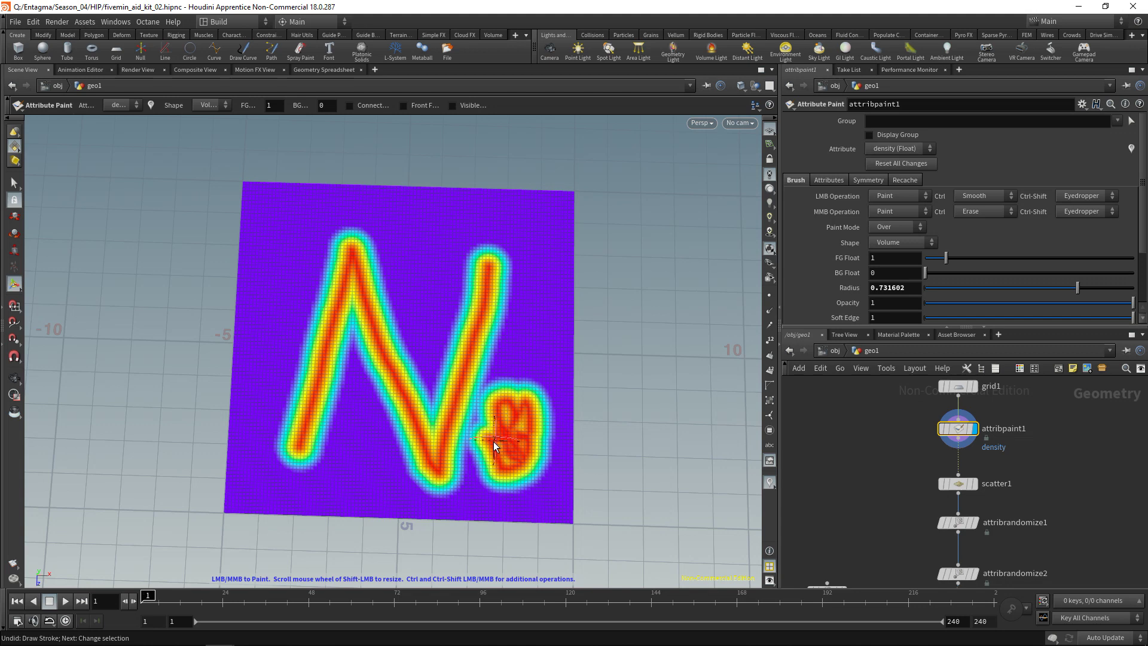
left_click(974, 484)
left_click(964, 487)
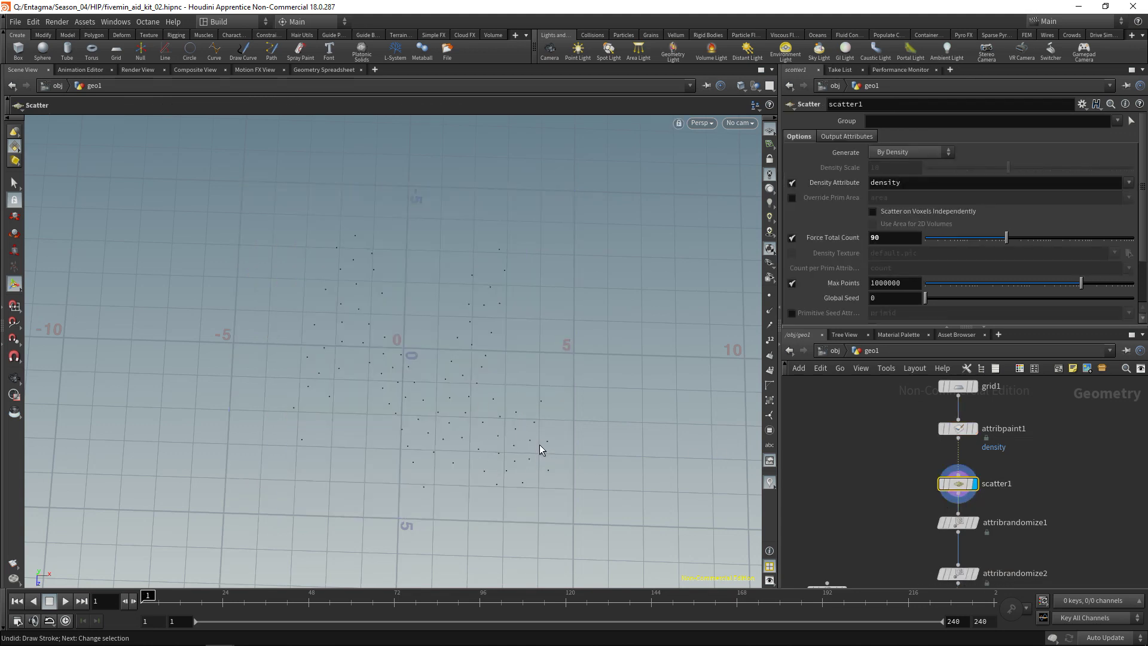
Step: Undo back to the painted density grid and show the scattered points again
key("ctrl+z")
key("ctrl+z")
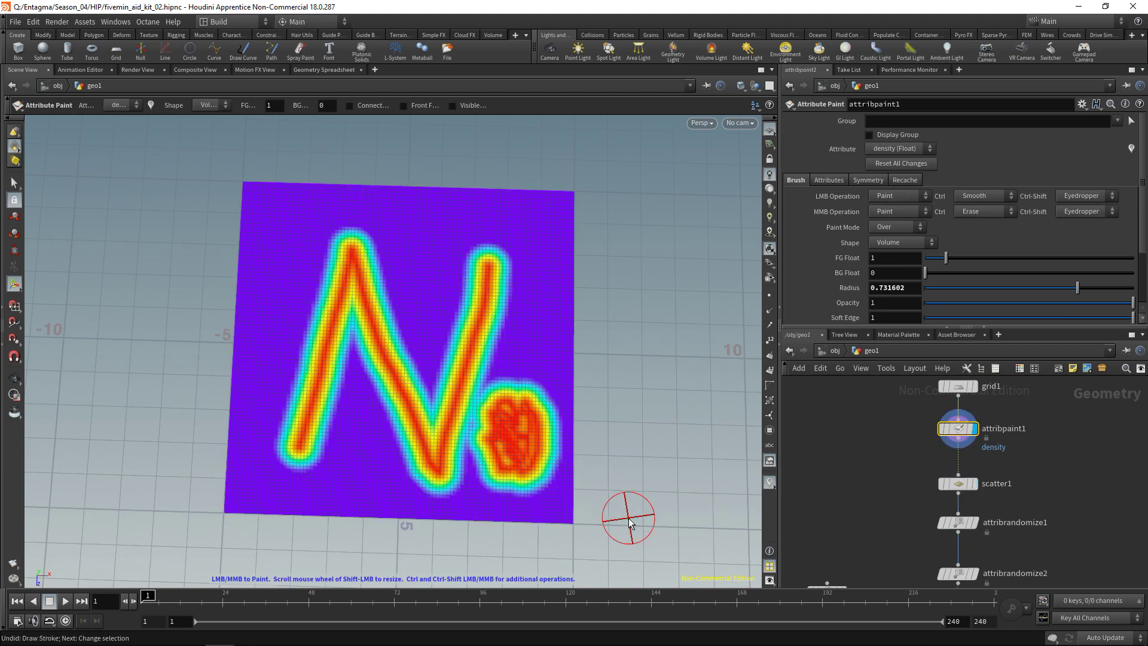
left_click(974, 486)
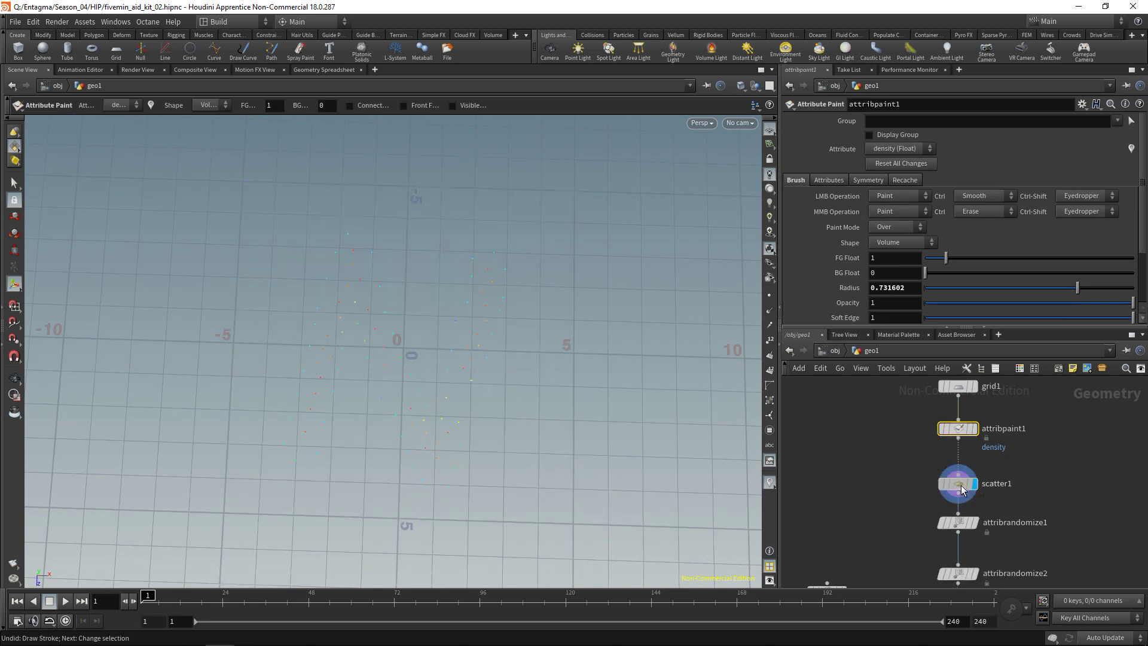
middle_click_drag(1057, 549, 1019, 467)
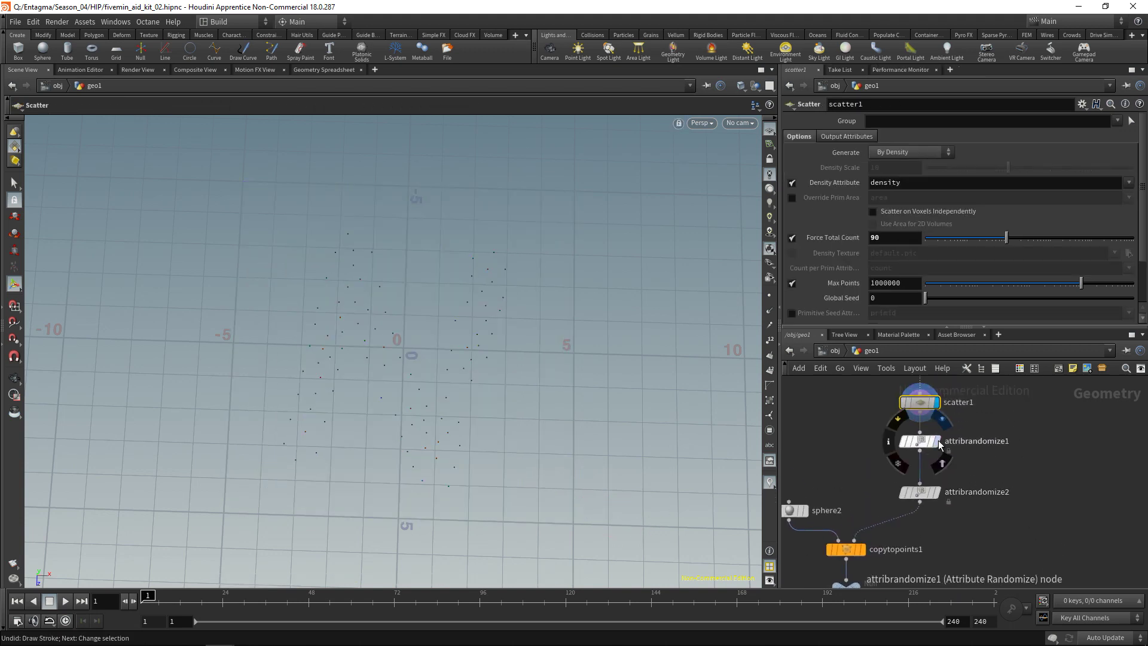
Step: Review attribrandomize1 and attribrandomize2 settings, then display copytopoints1's orange and teal spheres
left_click(920, 444)
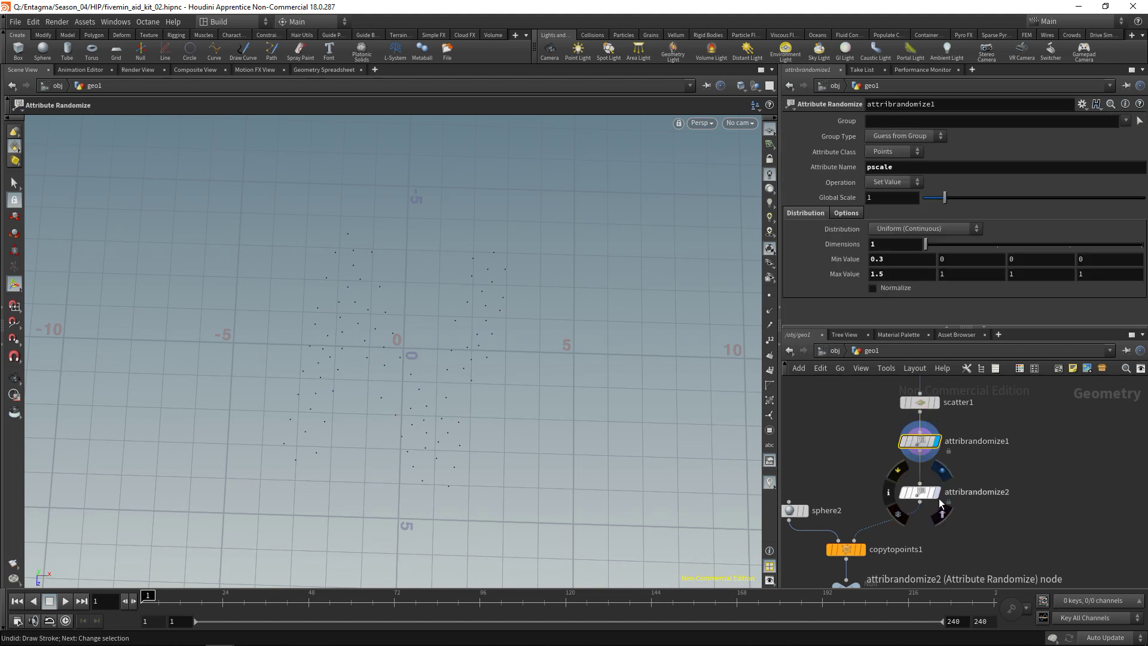
left_click(918, 495)
middle_click_drag(919, 495, 935, 456)
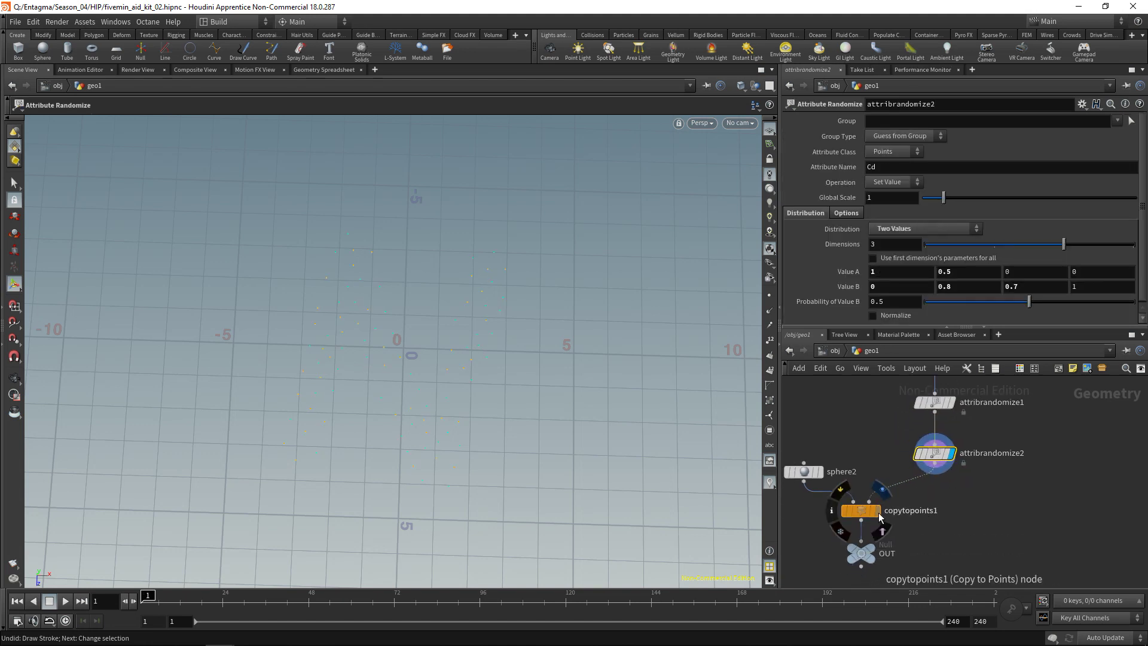
left_click(879, 511)
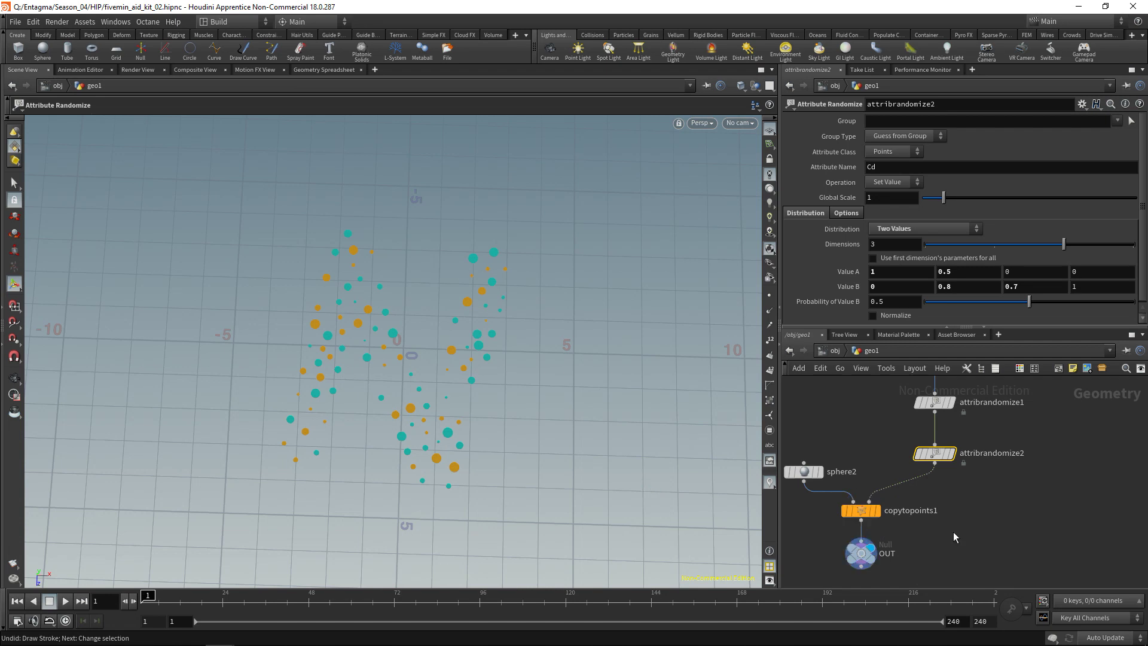
Step: Set the sphere's uniform scale to 1
left_click(803, 472)
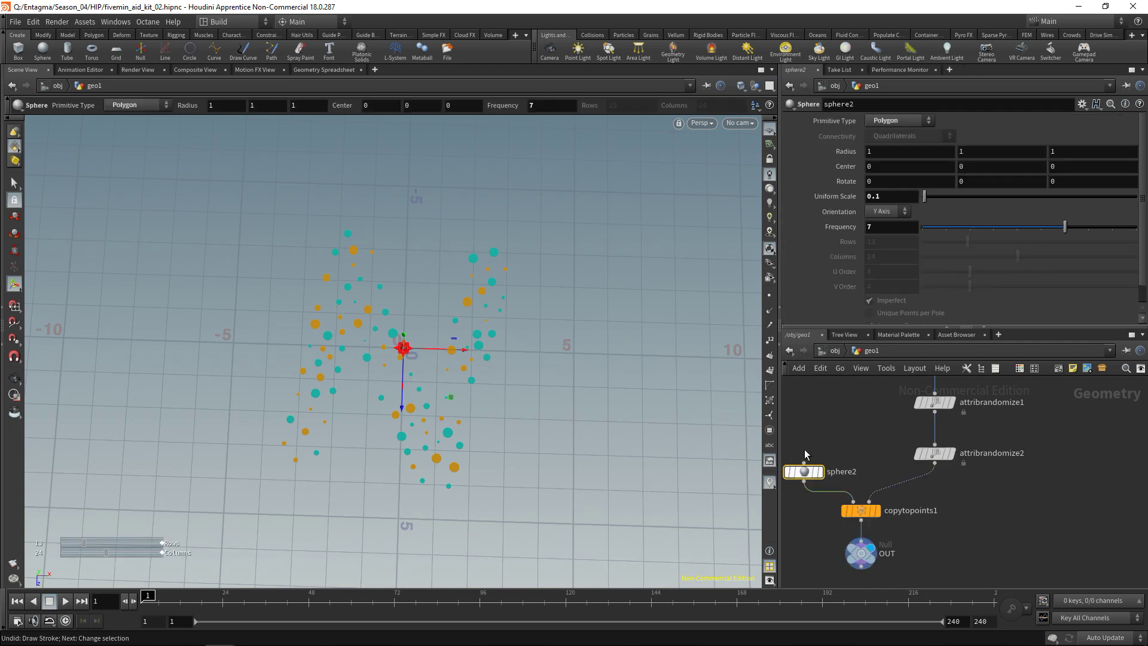
double_click(884, 197)
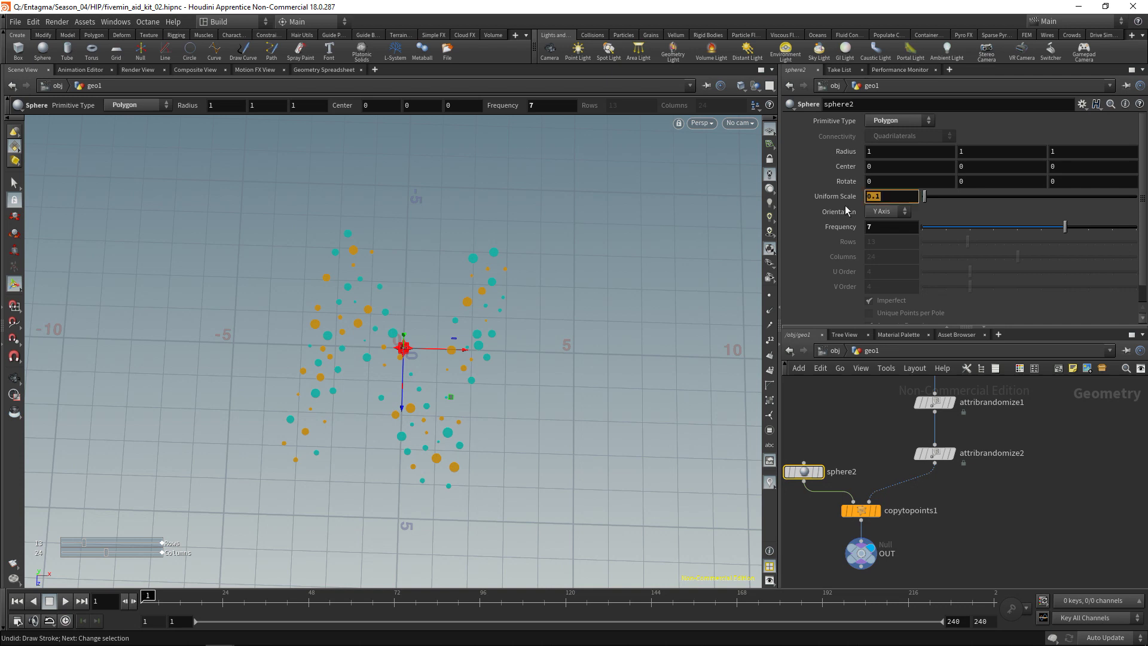
type("1")
key("Return")
Step: On attribrandomize1, set the pscale Min Value to 0.05 and Max Value to 0.2
middle_click_drag(866, 412, 859, 455)
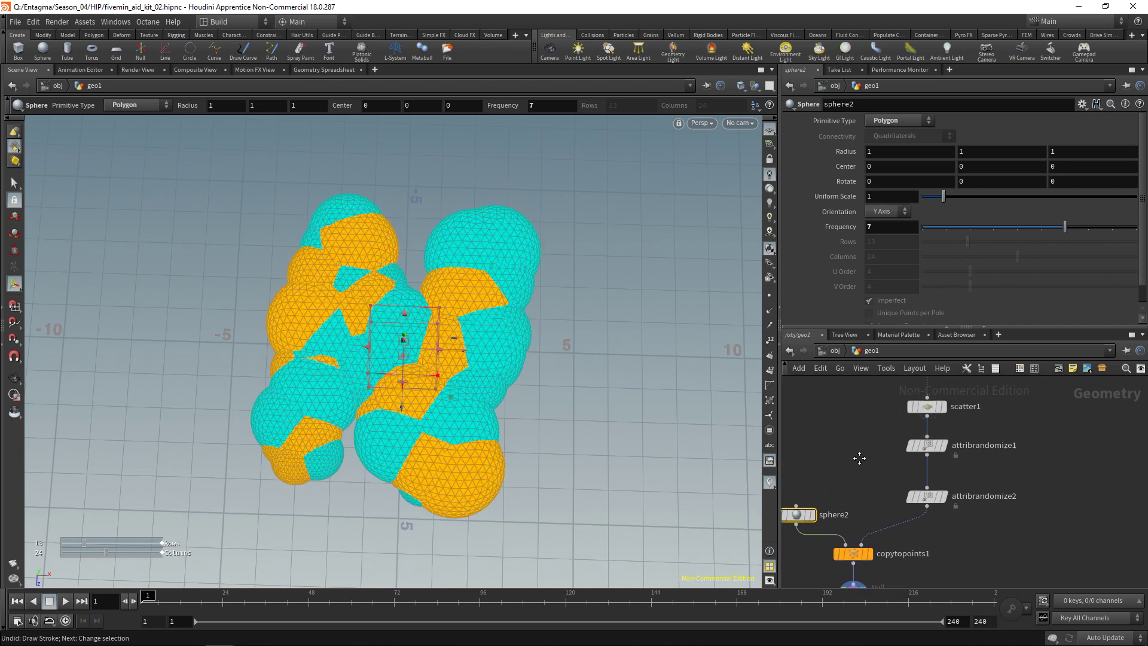
left_click_drag(866, 471, 961, 440)
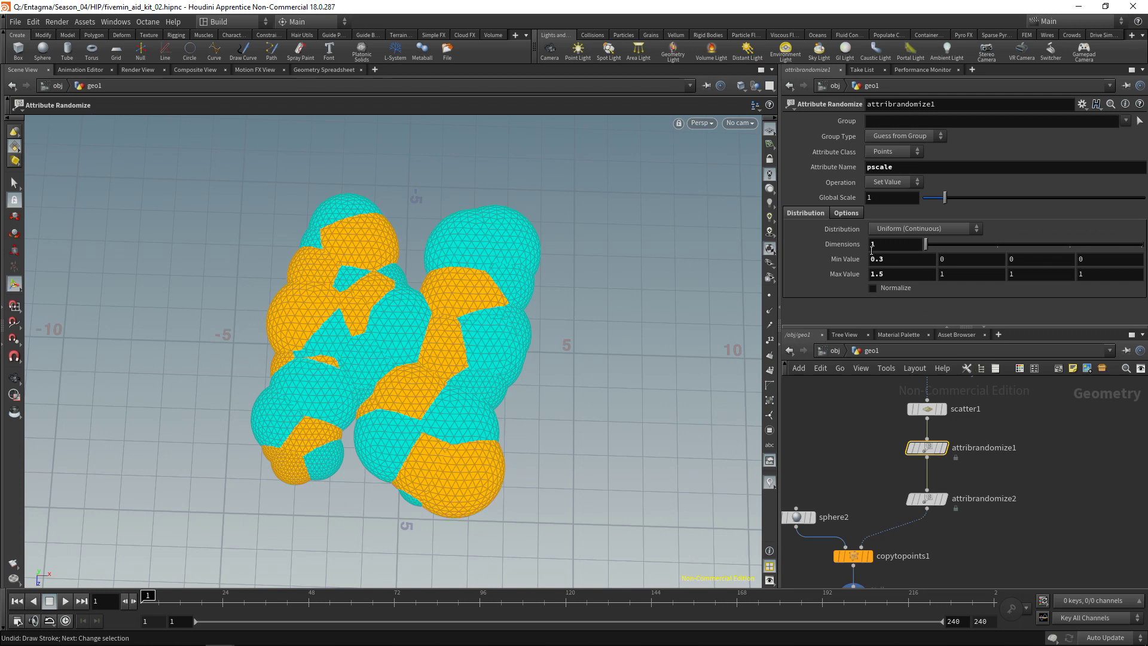
left_click(888, 259)
type("0.0.05")
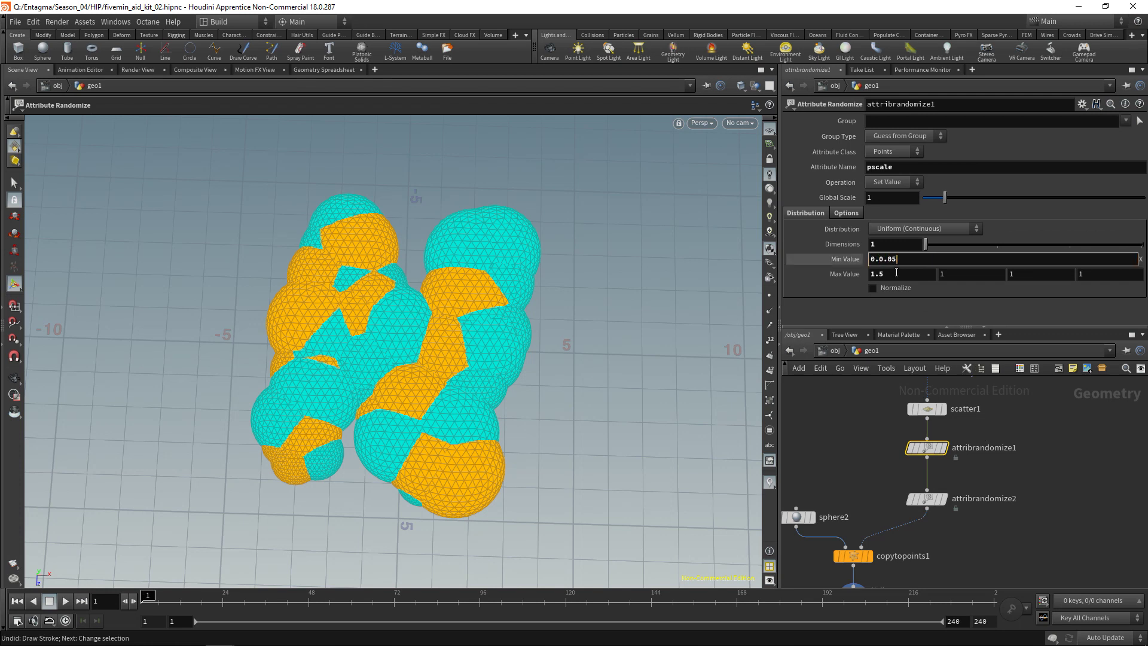
left_click(897, 271)
type("0.2")
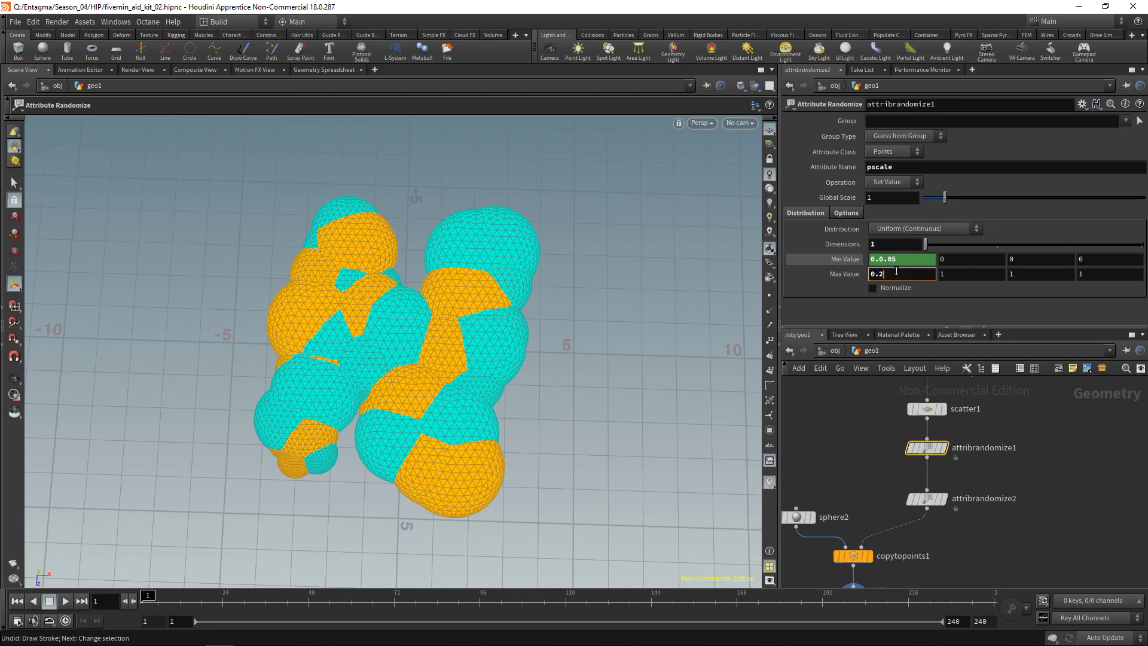
left_click(853, 445)
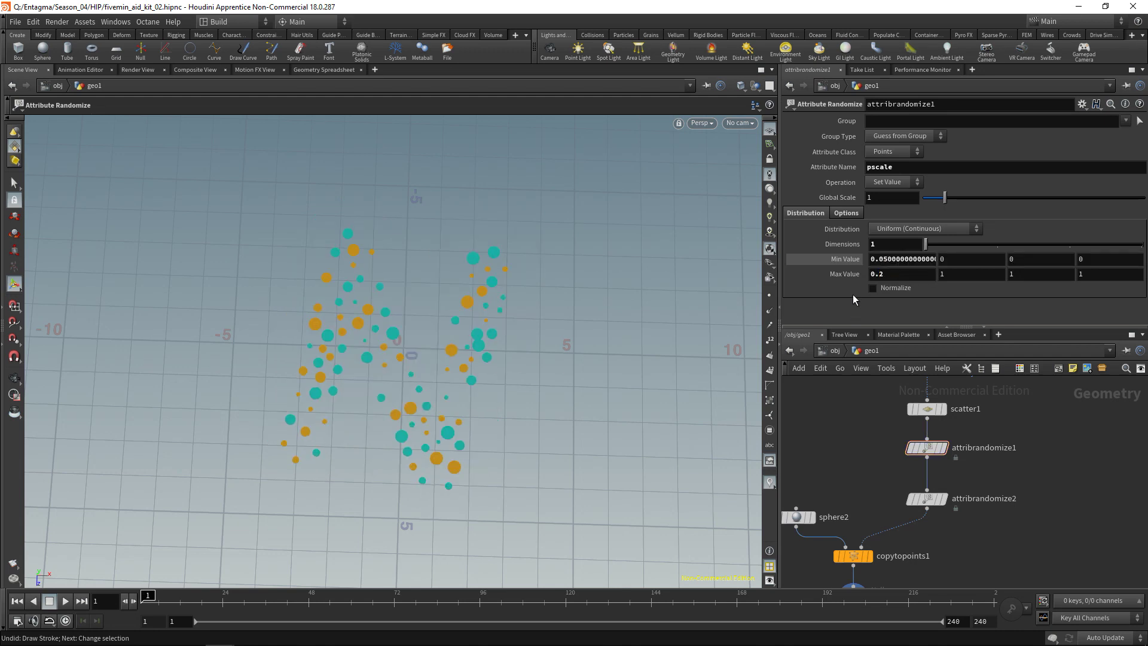
left_click(905, 259)
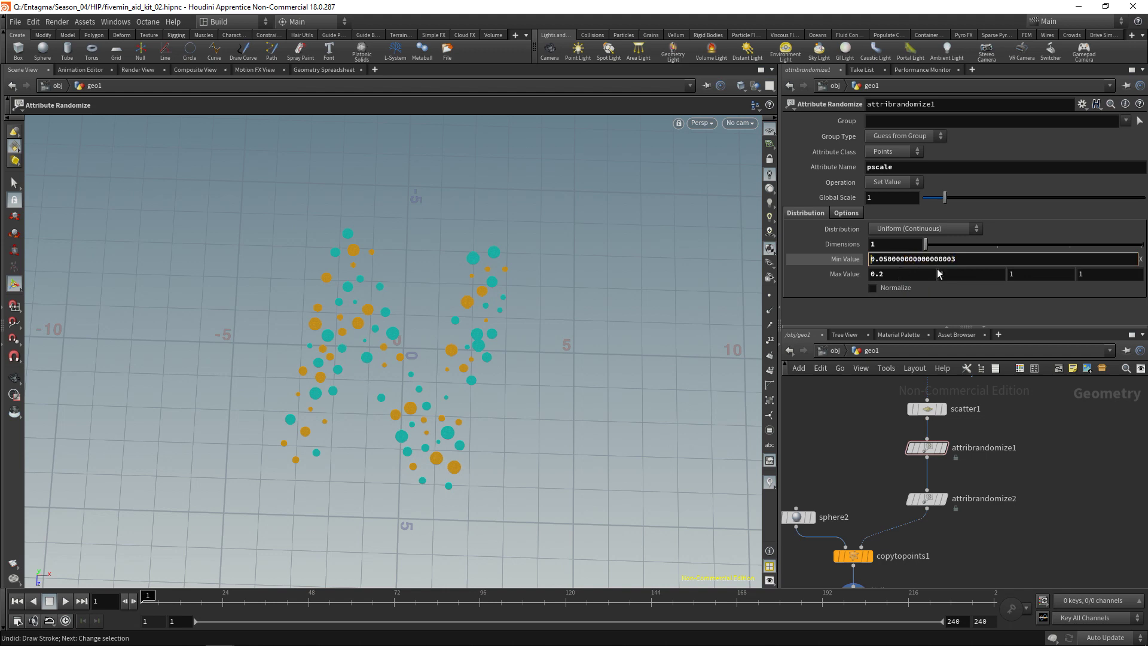
key("Home")
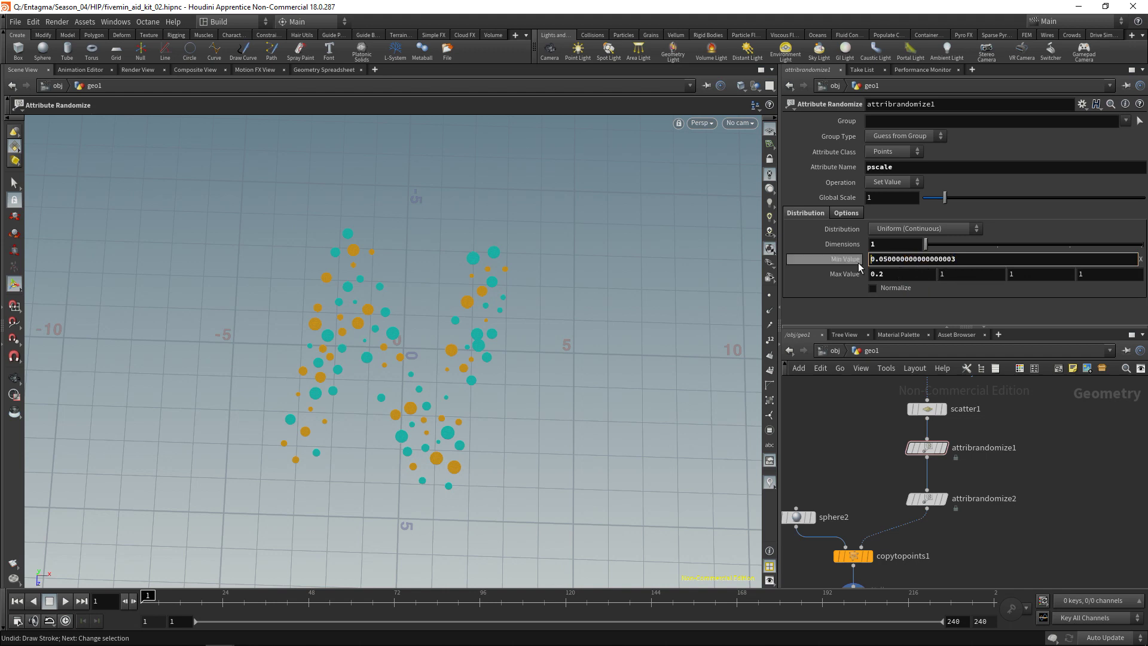
left_click(845, 260)
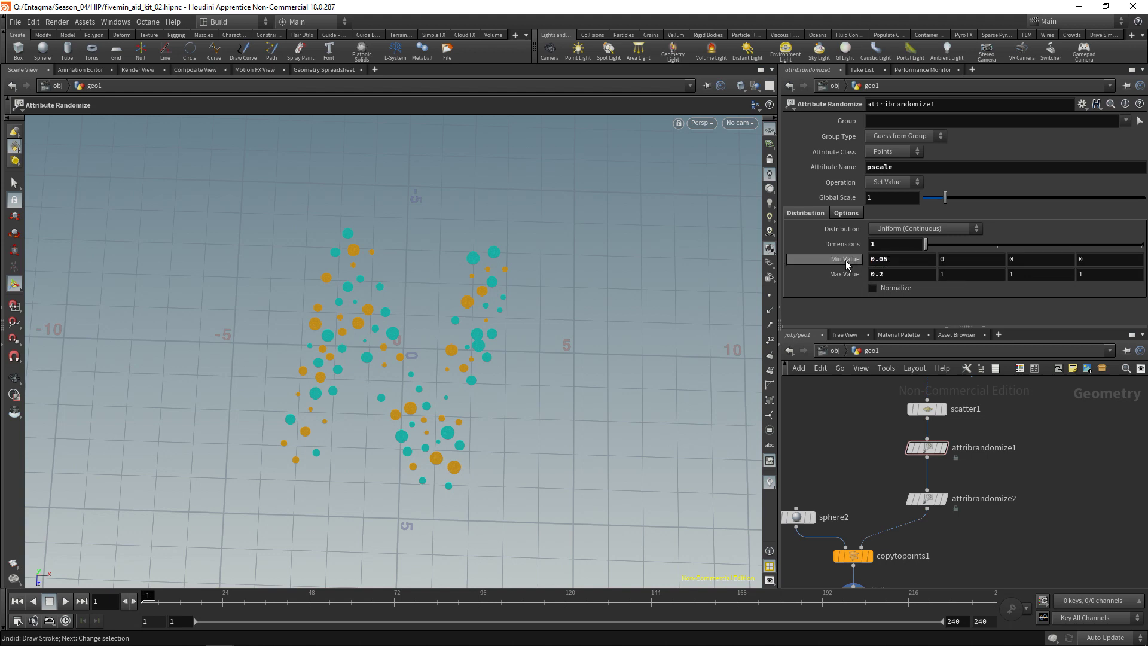
Step: Set scatter1's Force Total Count to 150 and display attribrandomize1's bare scattered points
scroll(858, 460, "up", 2)
left_click(959, 450)
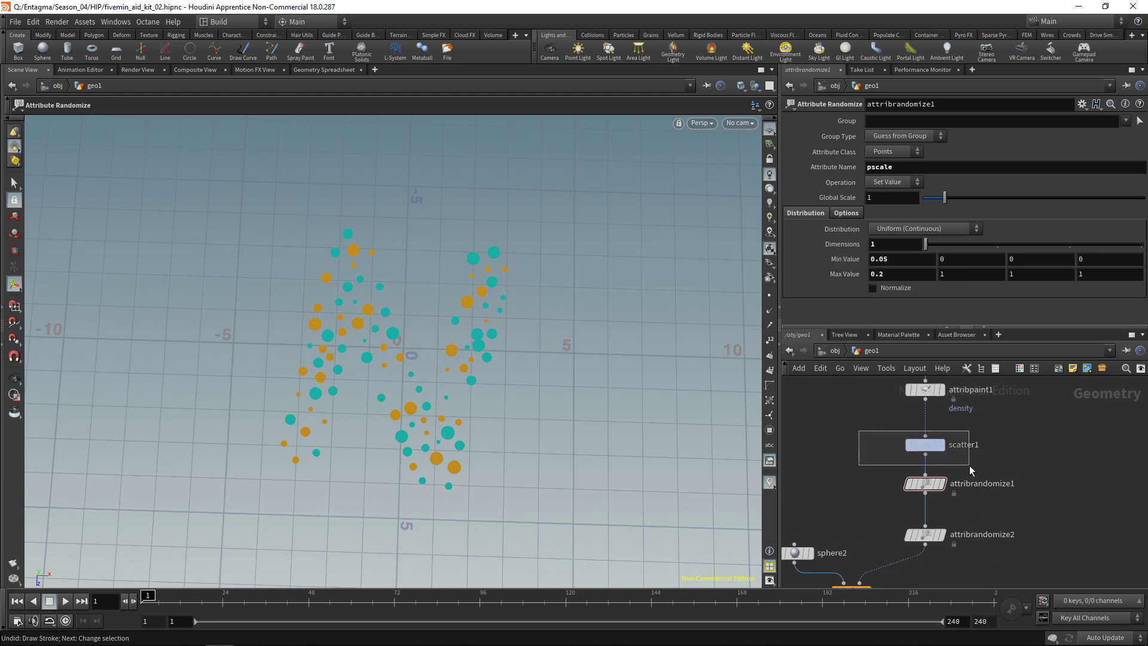
scroll(1142, 222, "down", 3)
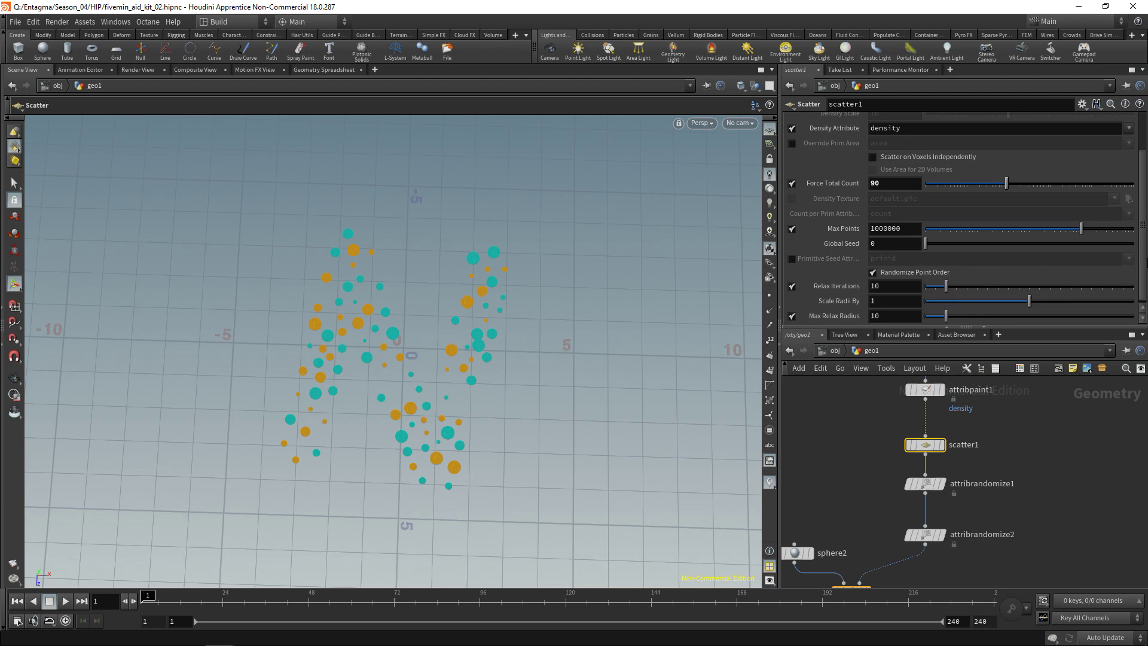
scroll(873, 233, "up", 3)
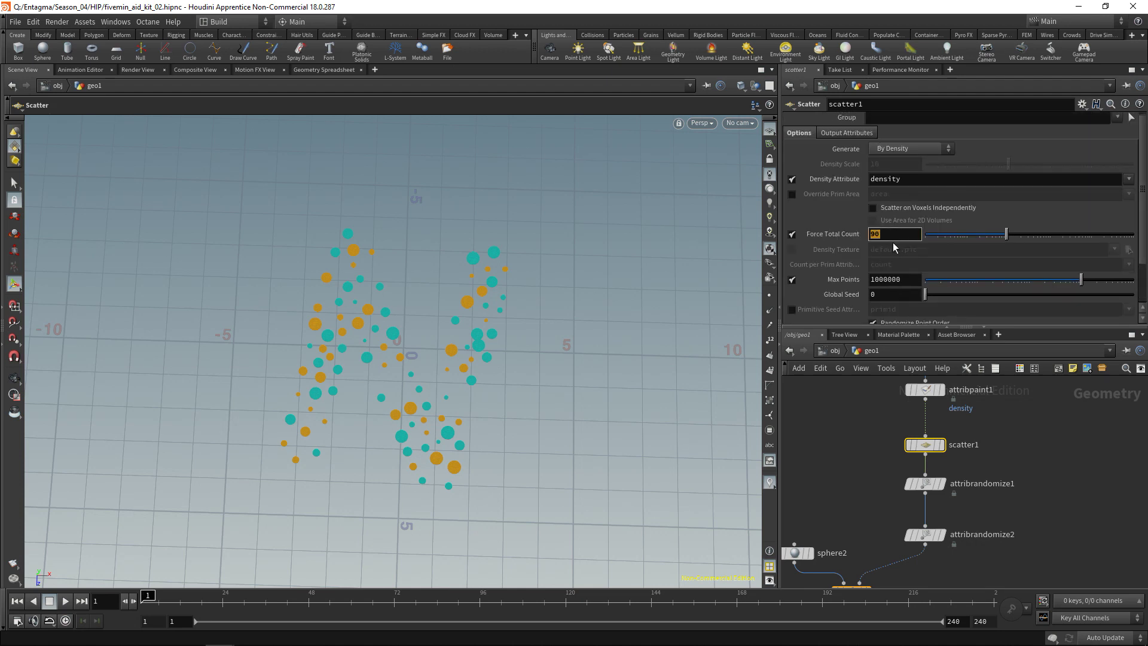
type("0")
key("Return")
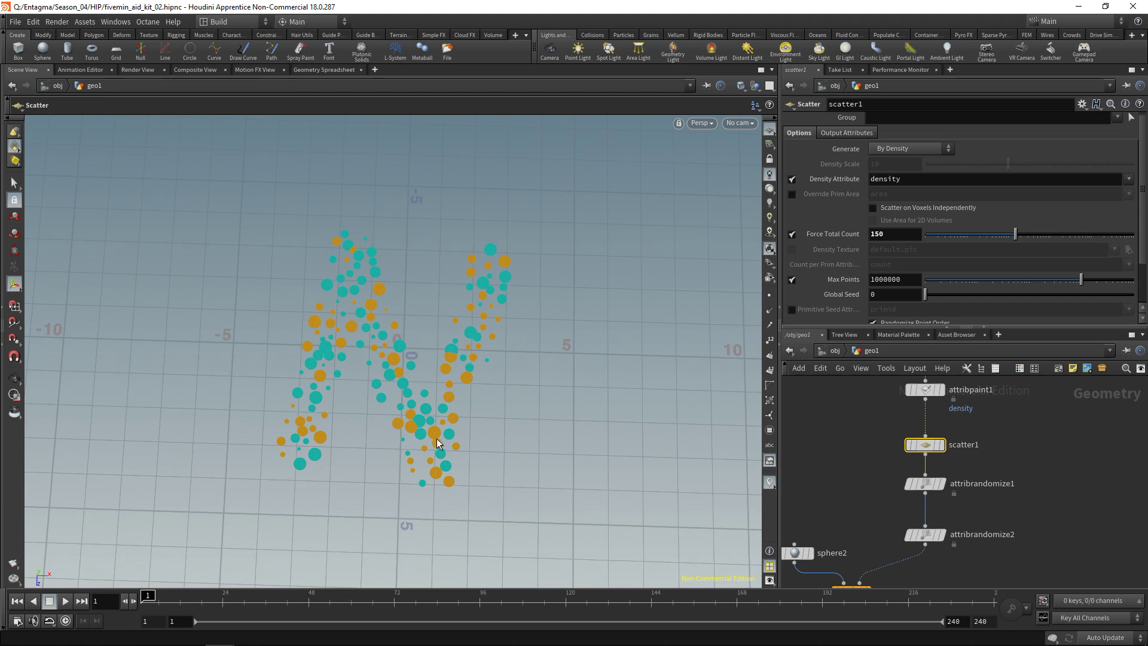
middle_click_drag(1016, 496, 1017, 448)
left_click(943, 435)
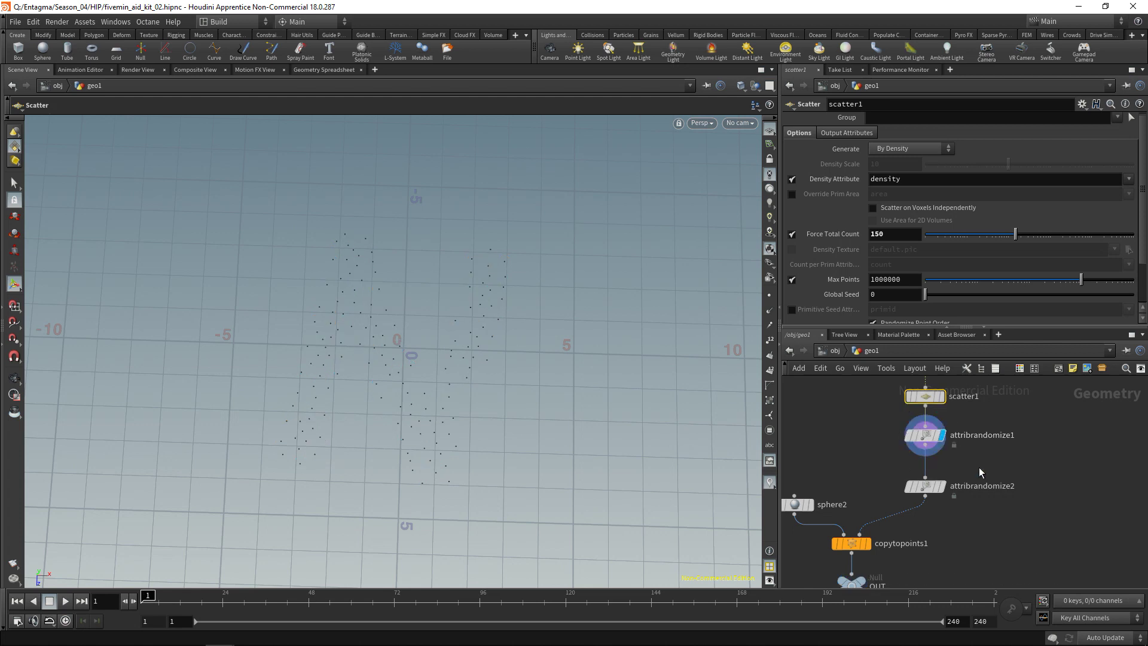
Step: Insert a Point Relax node between attribrandomize1 and attribrandomize2 and display its result
left_click(926, 435)
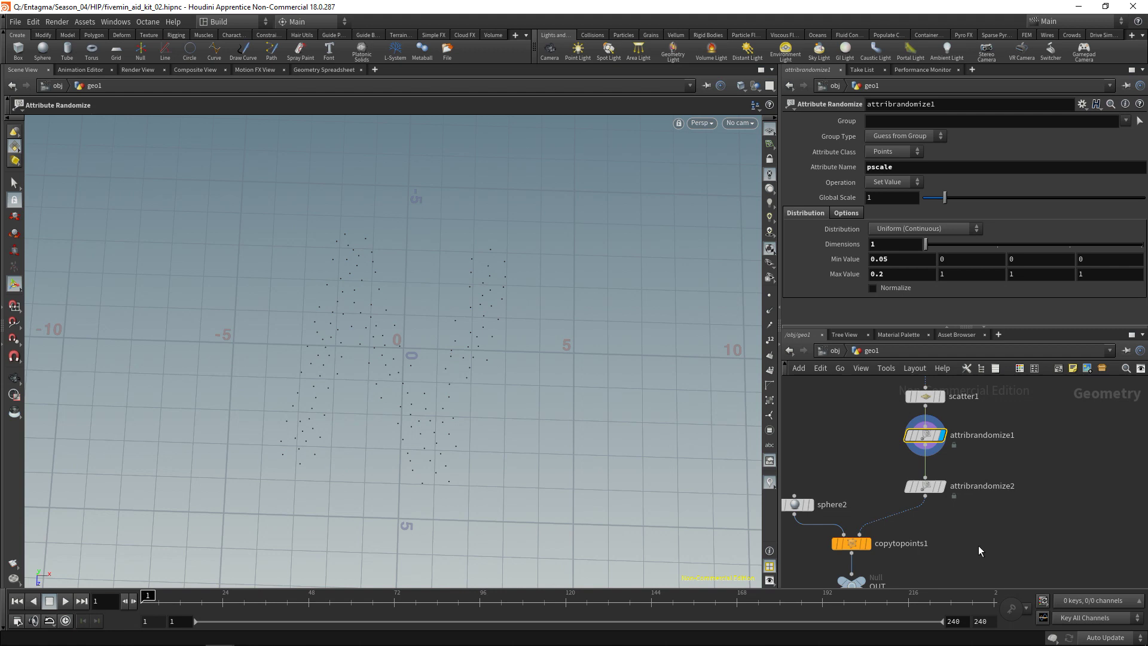
left_click_drag(925, 486, 925, 504)
key("Tab")
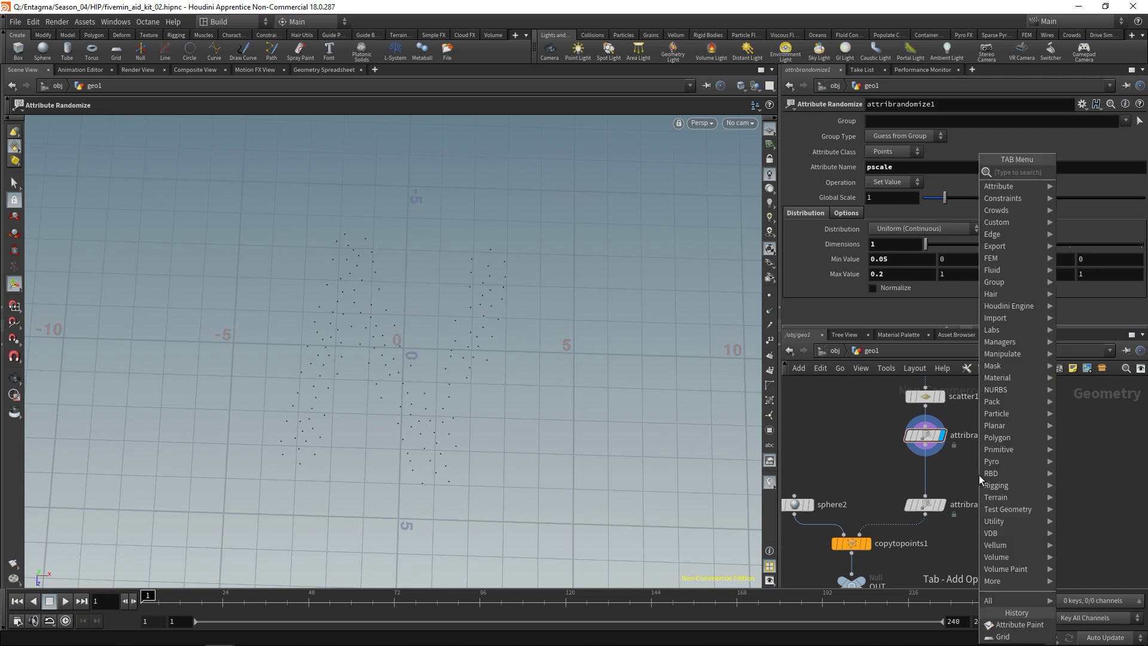
type("rel")
key("Down")
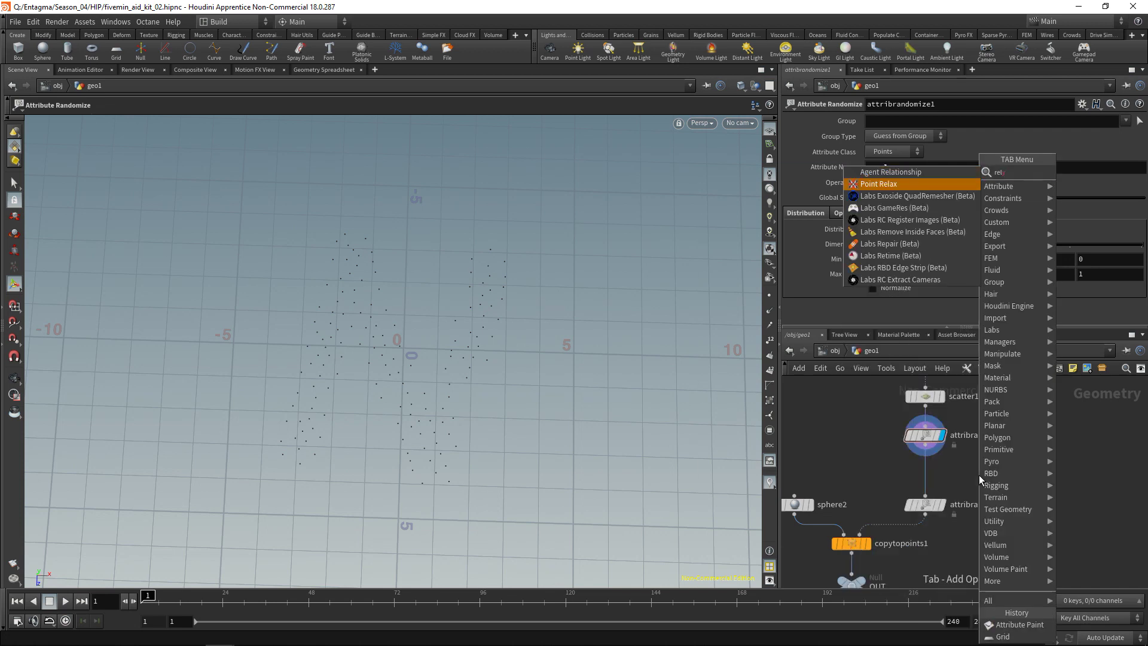
key("Return")
left_click(930, 473)
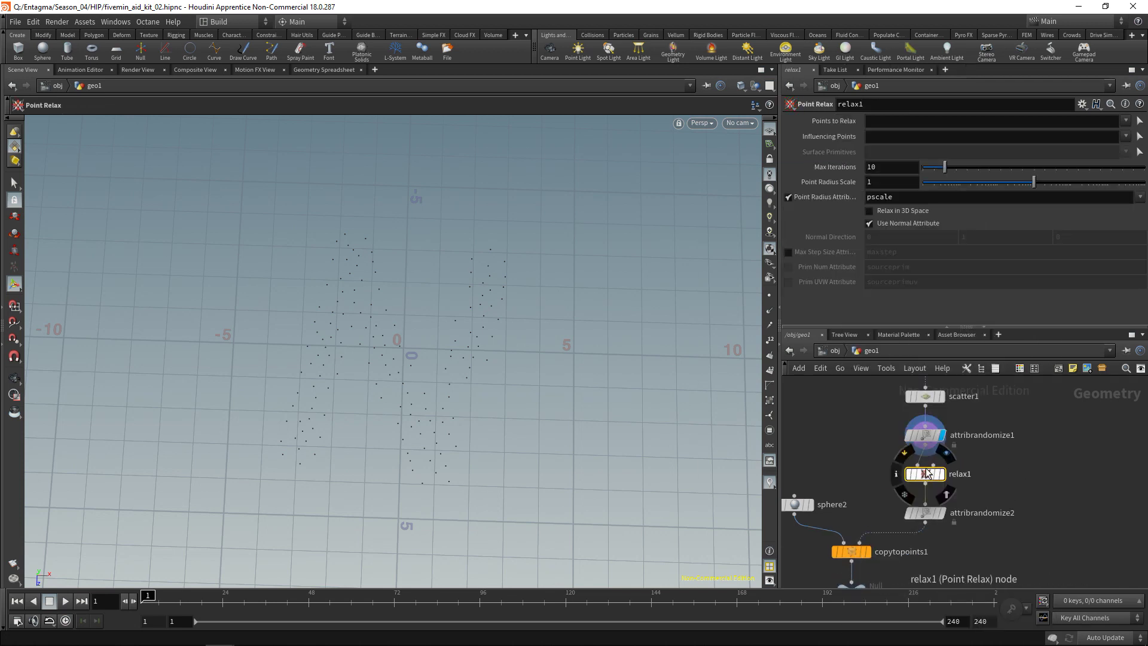
left_click(941, 473)
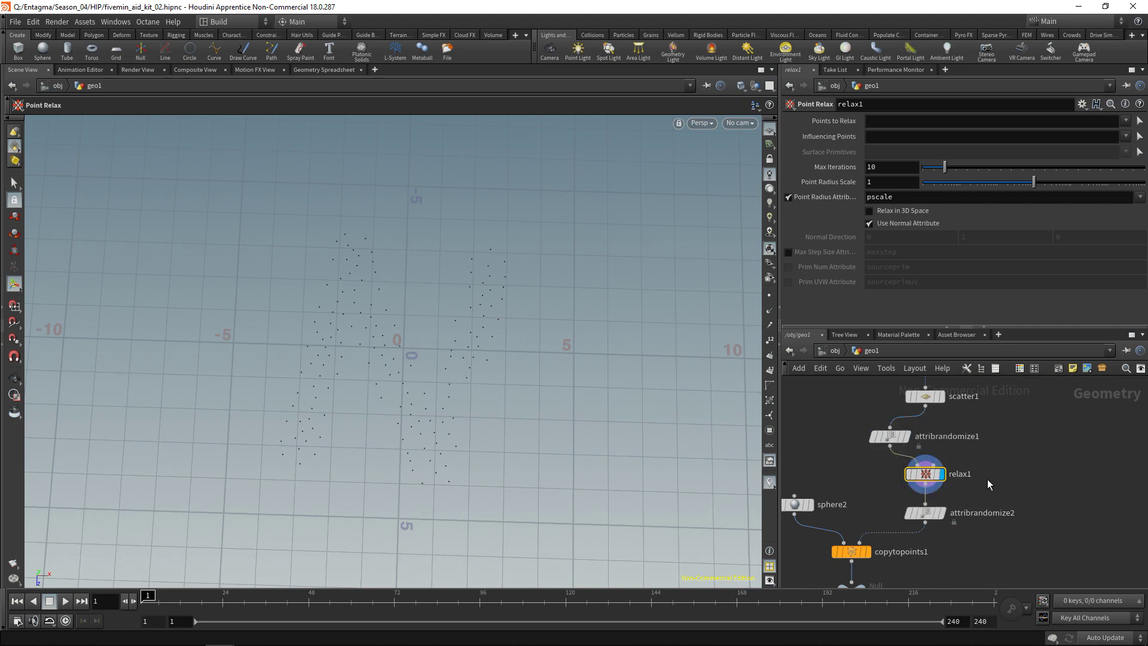
Step: Tidy the node layout and wire attribpaint1 into relax1's second input as the surface
key("l")
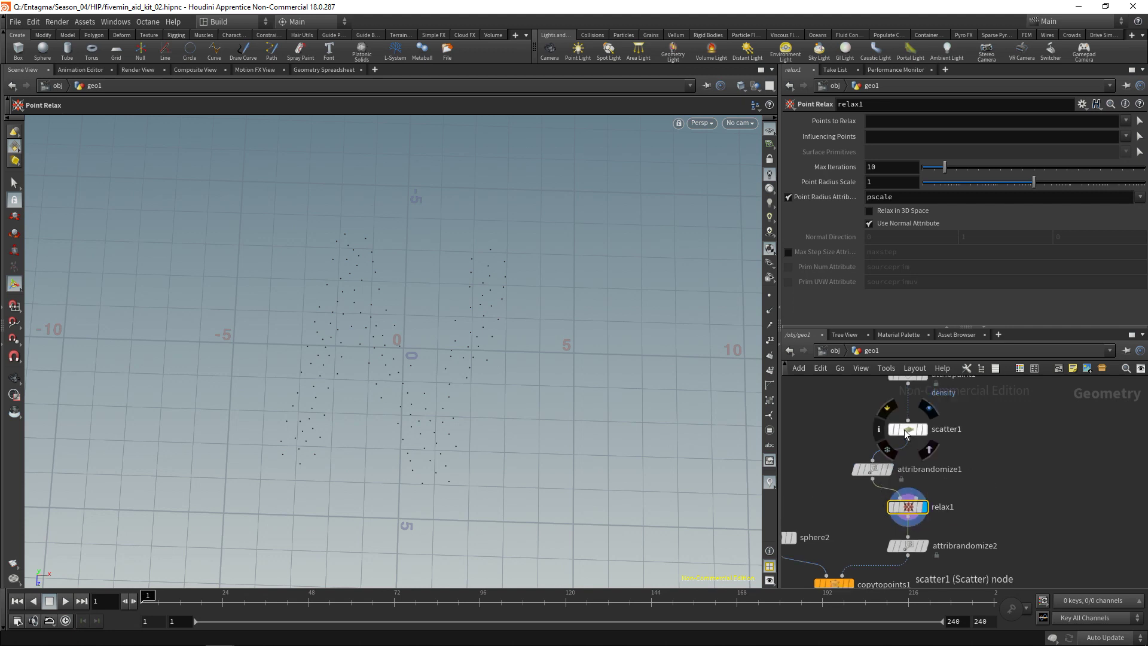
key("l")
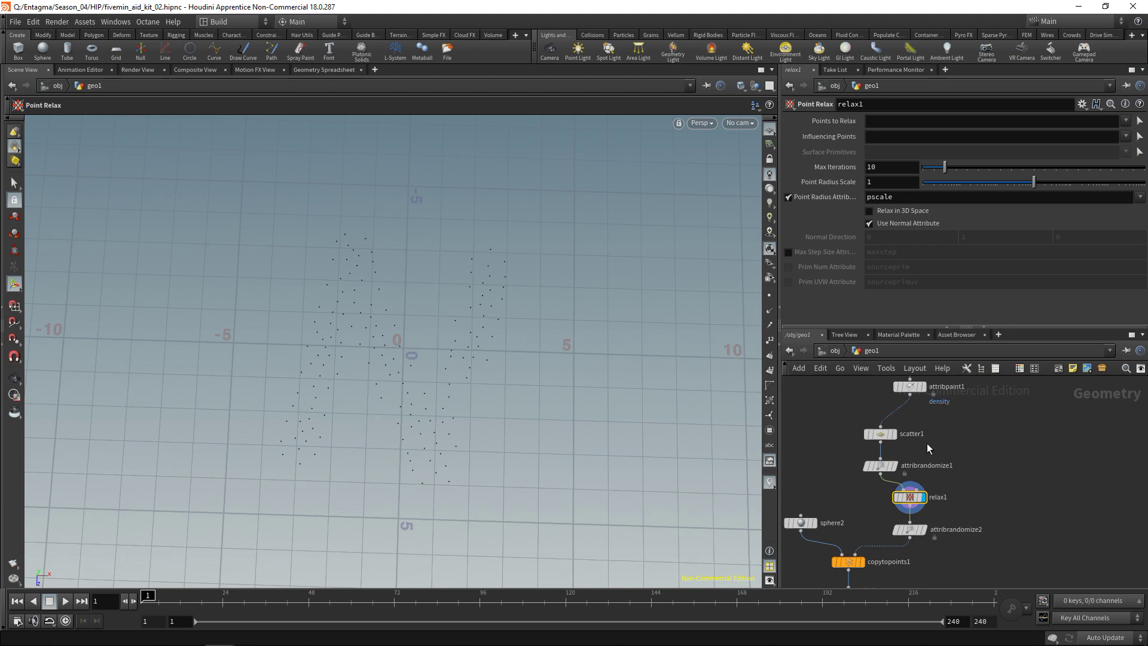
left_click(919, 491)
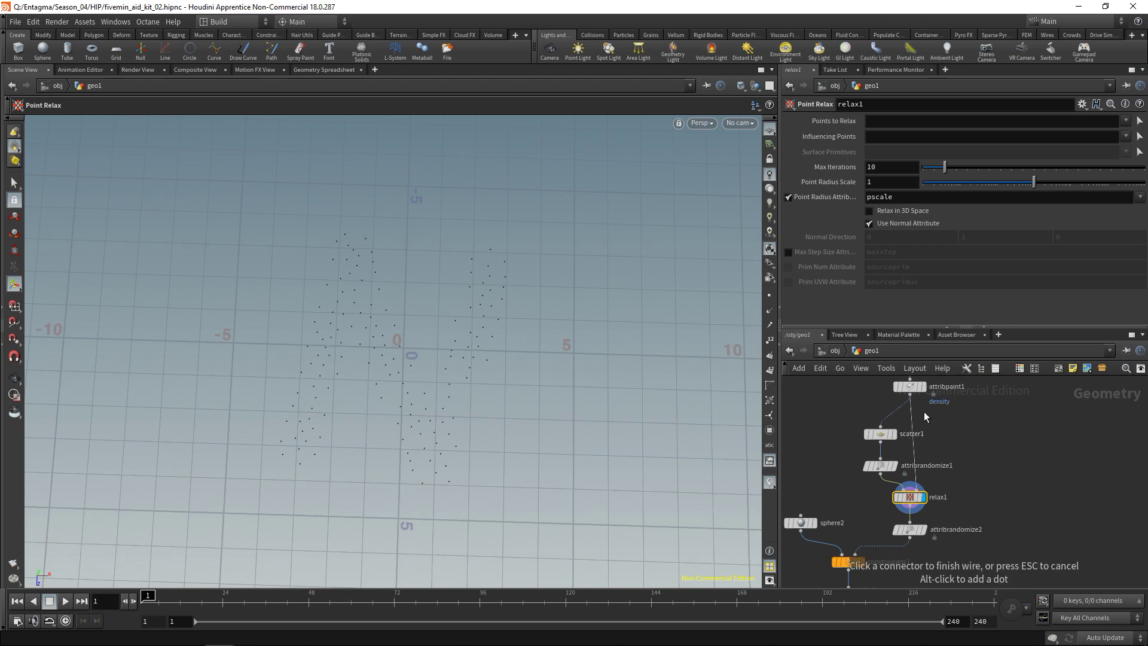
left_click(912, 398)
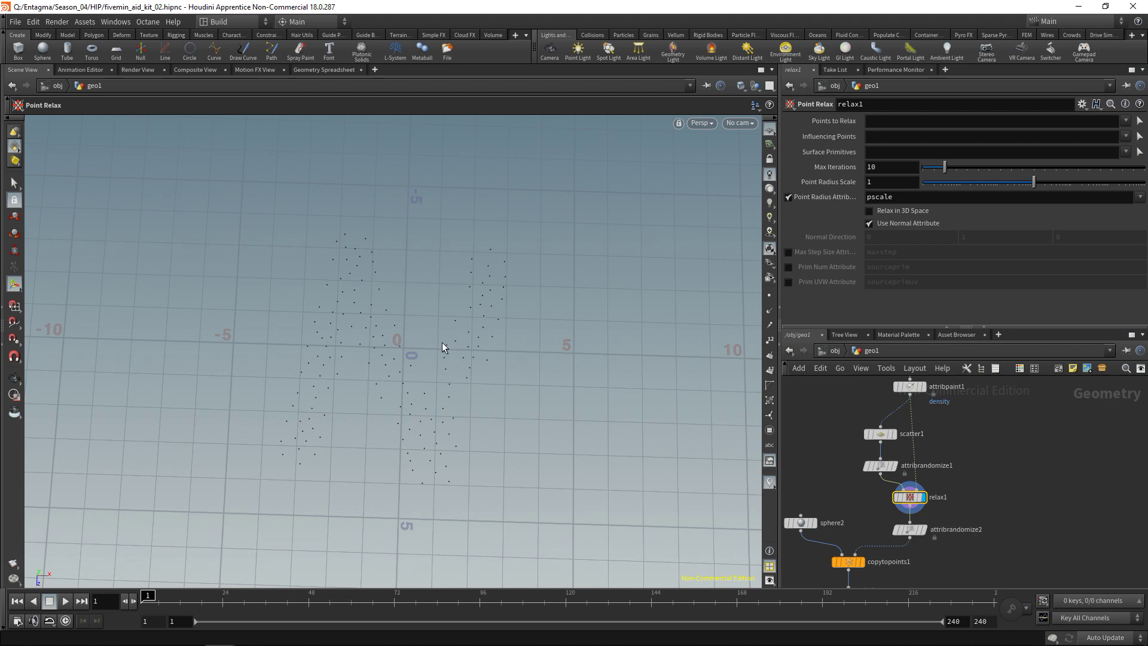
Step: Display the final OUT spheres, compare with relax1 bypassed, and frame the node chain
key("ctrl+n")
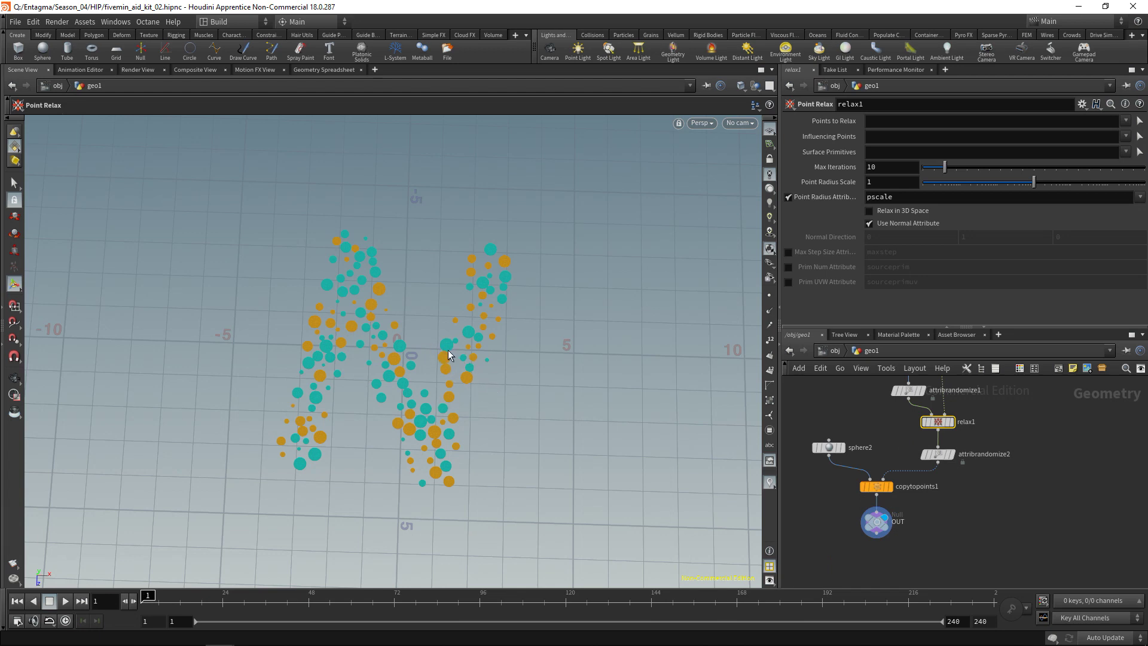
left_click(925, 424)
left_click(925, 424)
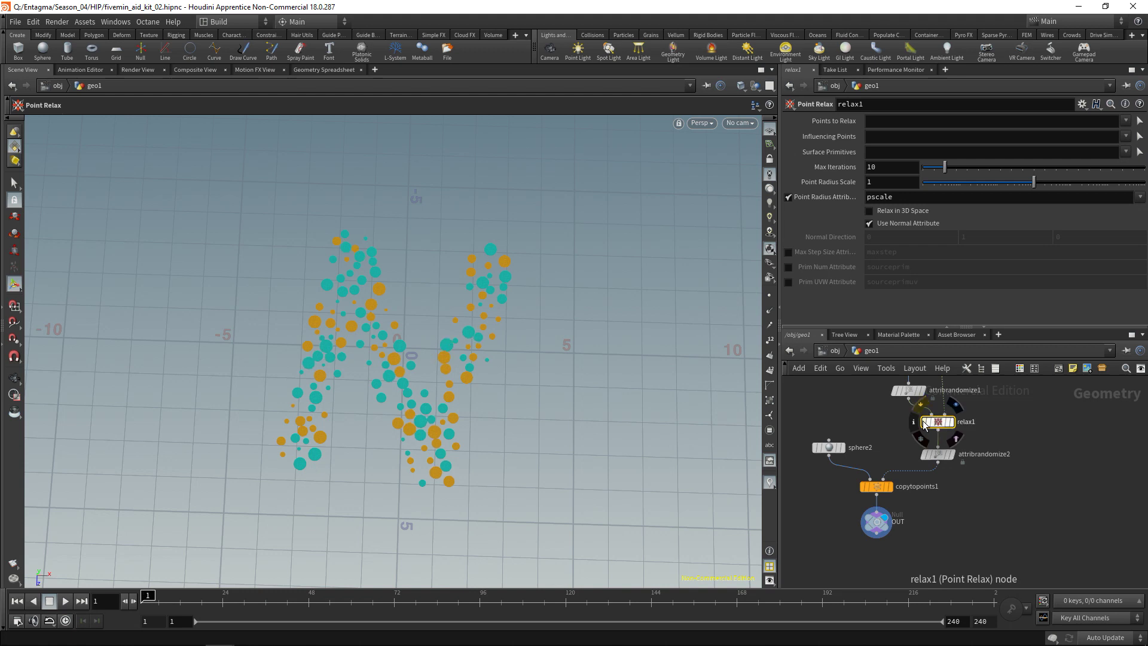
key("h")
Step: Reposition the scatter, randomize, grid and paint nodes, then review the painted density and relax settings
left_click_drag(959, 462, 981, 490)
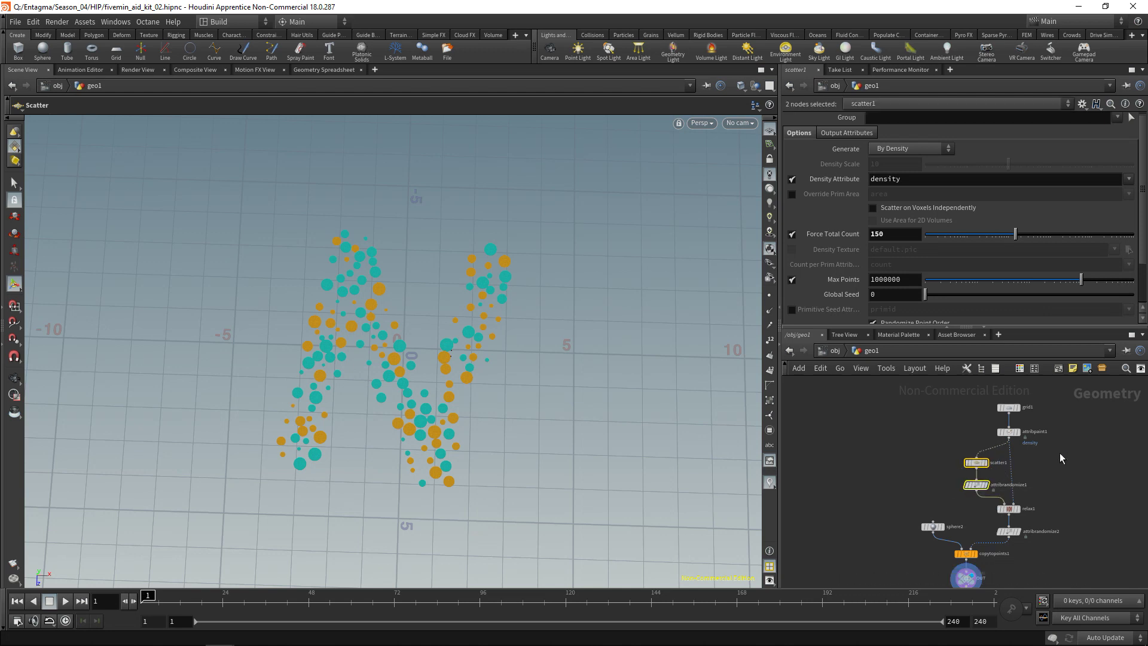
left_click_drag(1060, 453, 991, 397)
left_click_drag(1010, 437, 1011, 445)
left_click(1052, 507)
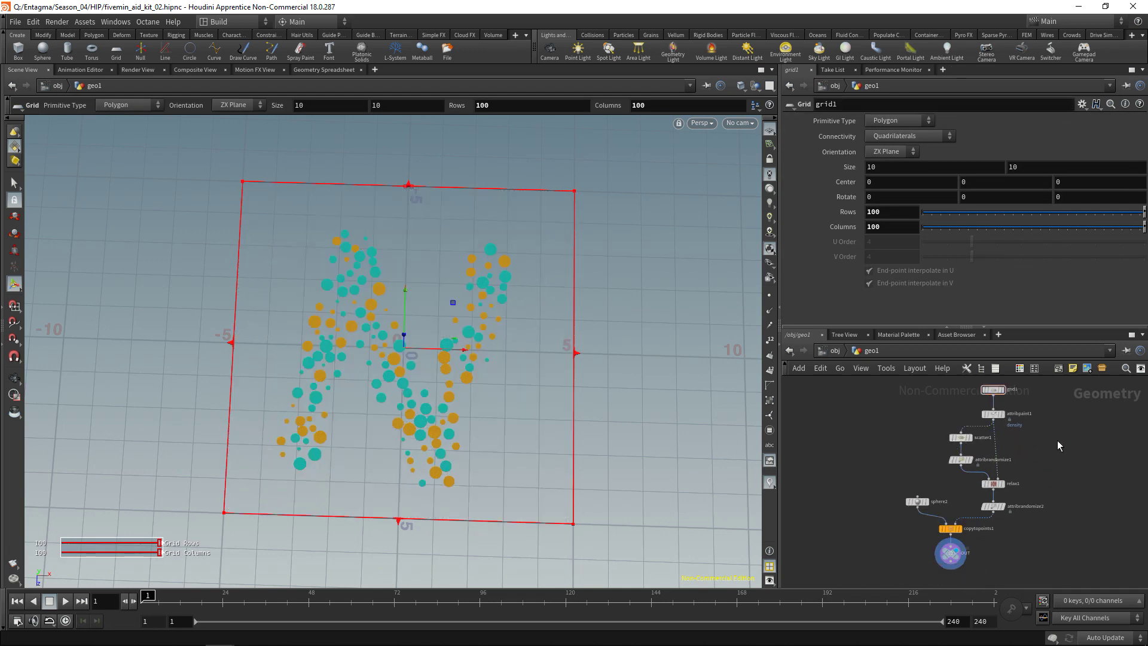
left_click(996, 412)
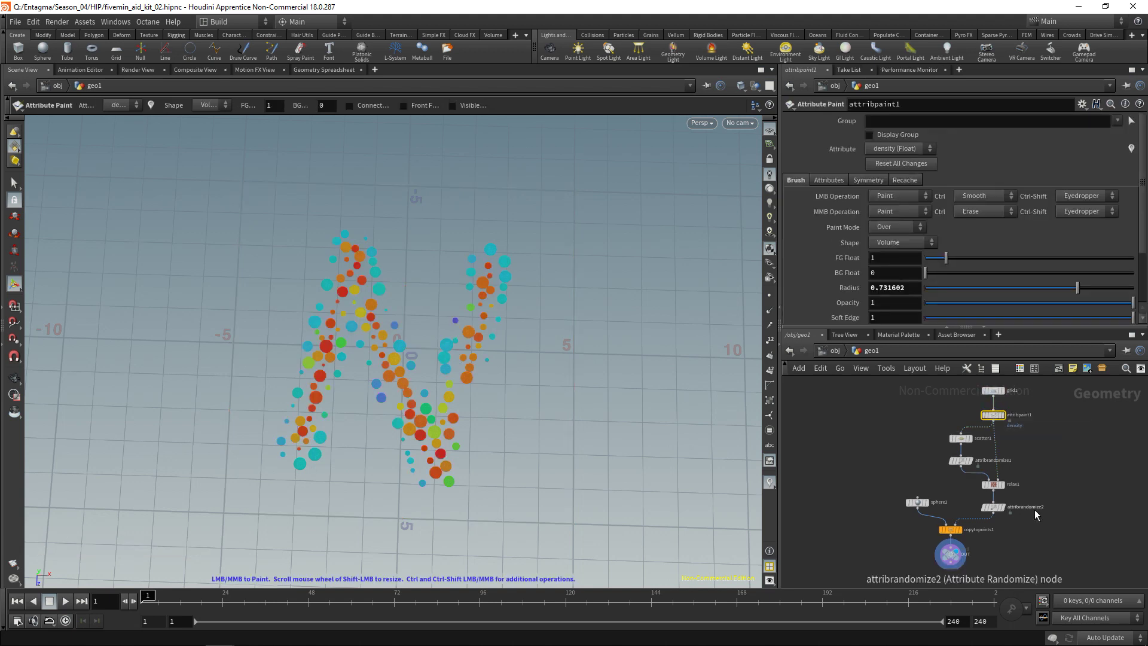
left_click(993, 487)
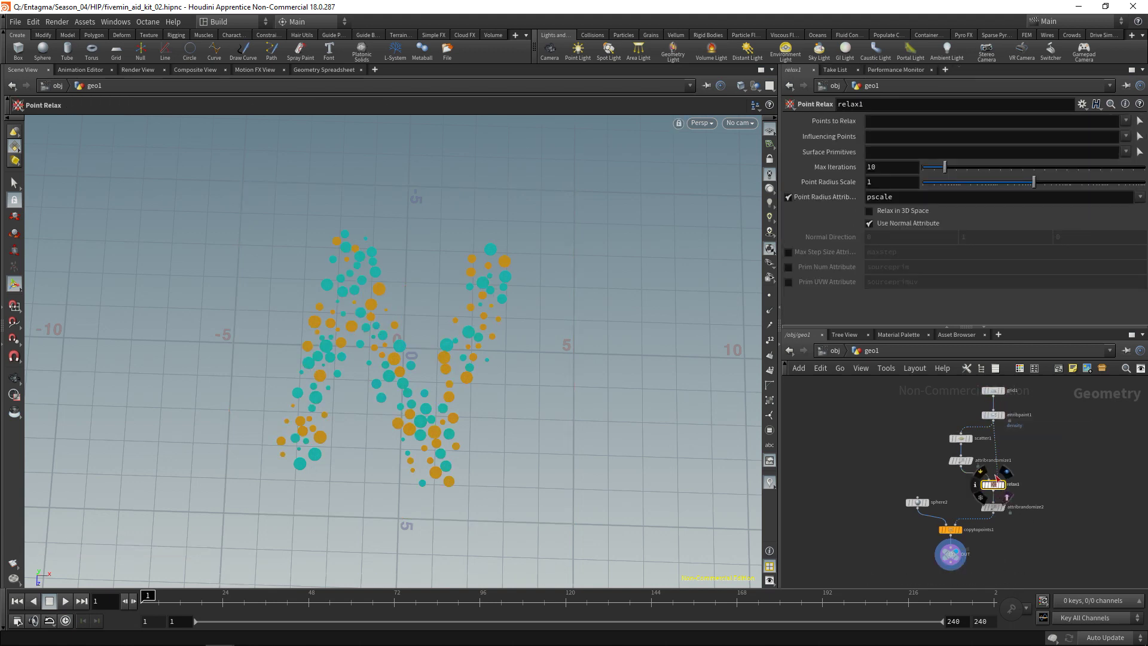
left_click(1065, 476)
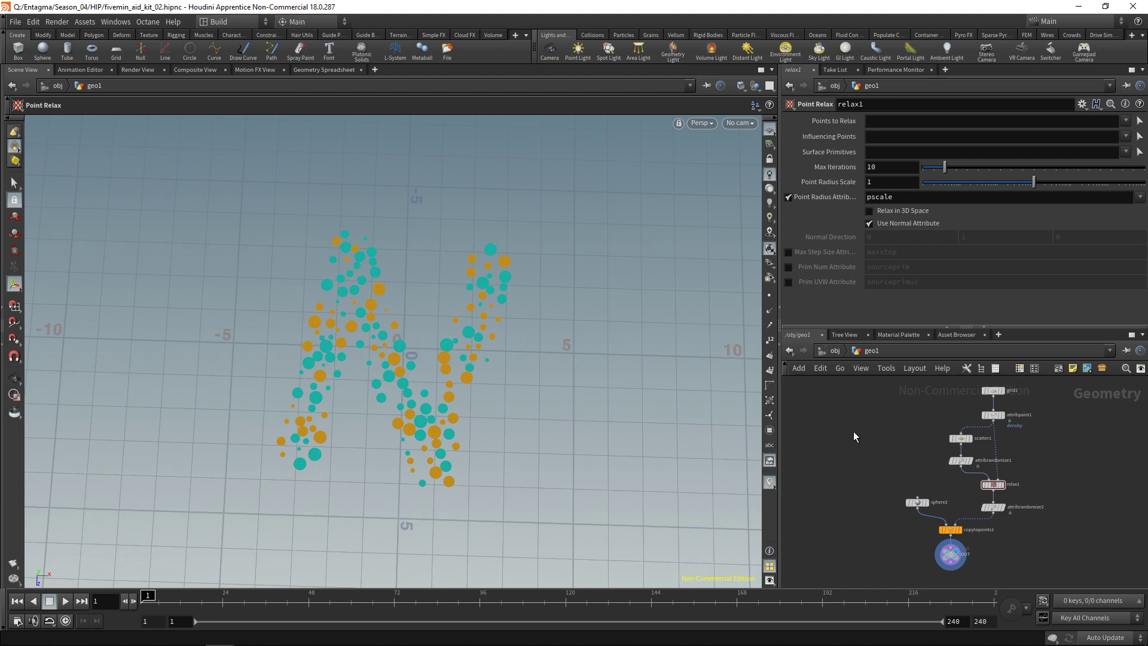
Step: Colour the attribpaint1 node red and display the OUT null's final spheres again
left_click_drag(998, 431, 998, 432)
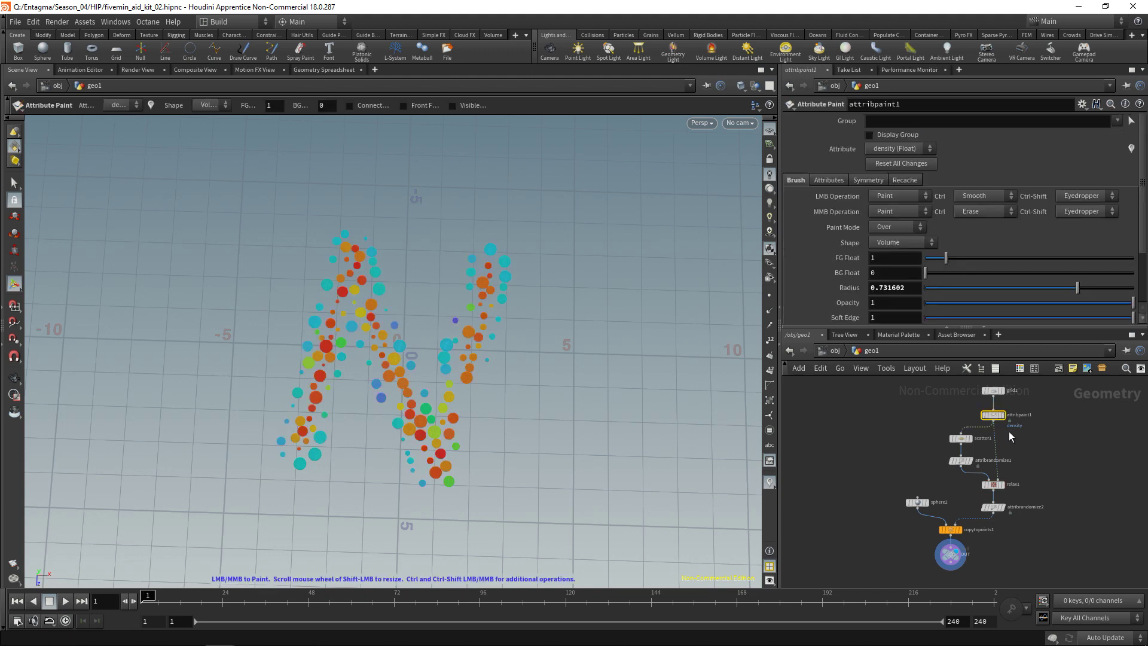
key("c")
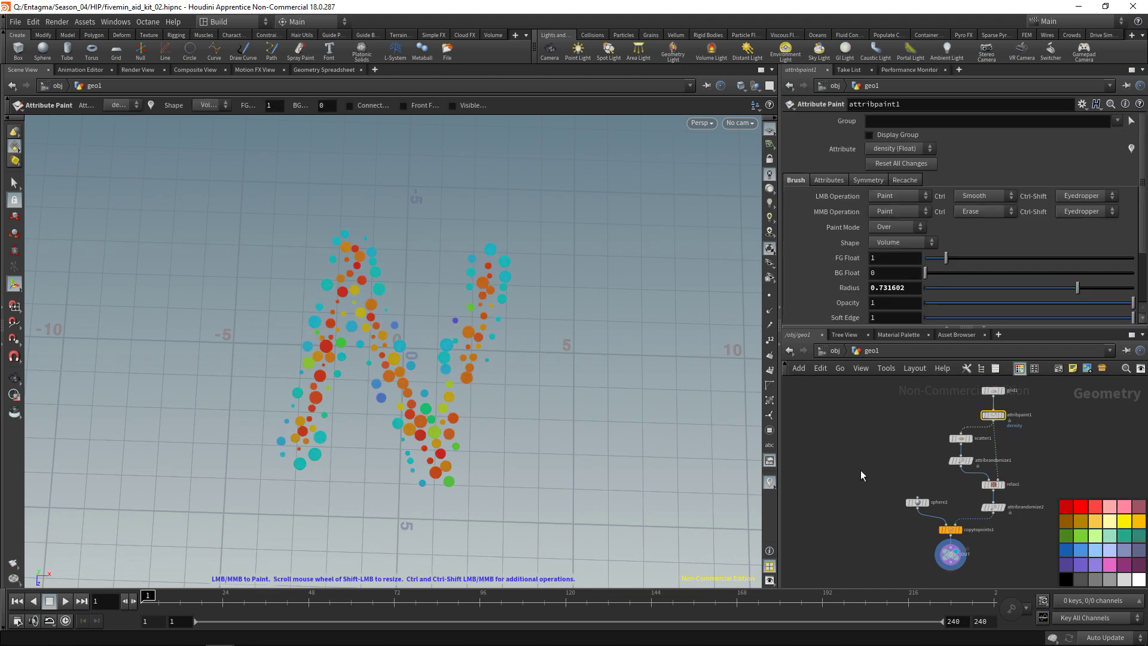
left_click(1081, 508)
key("c")
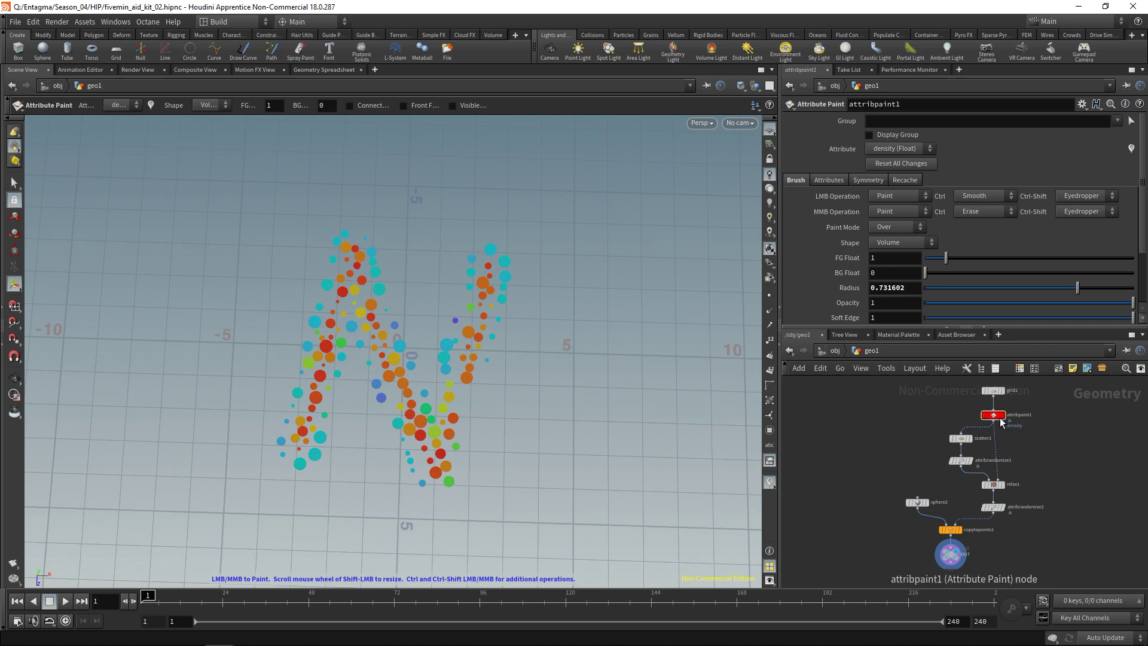
left_click(937, 549)
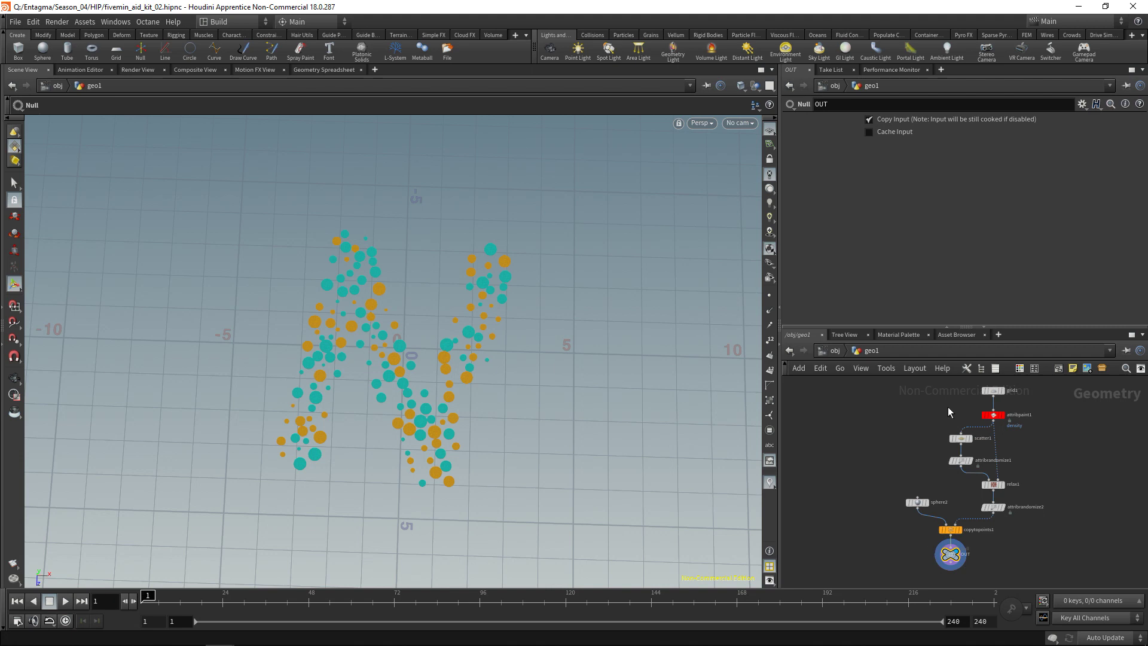
mouse_move(1009, 418)
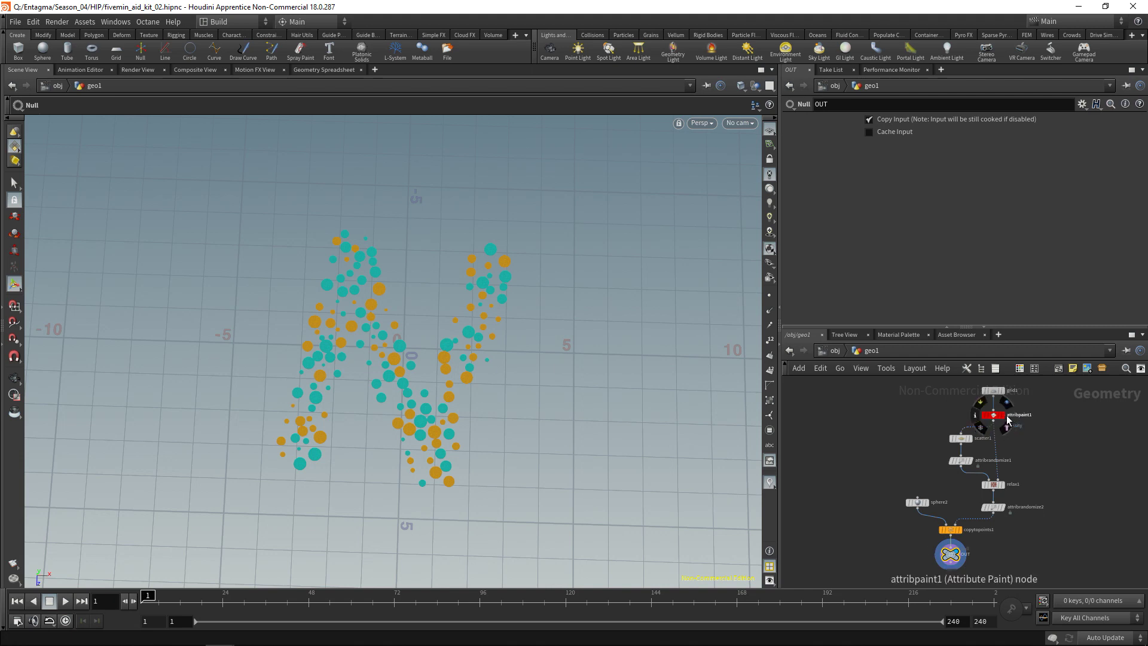
mouse_move(1008, 394)
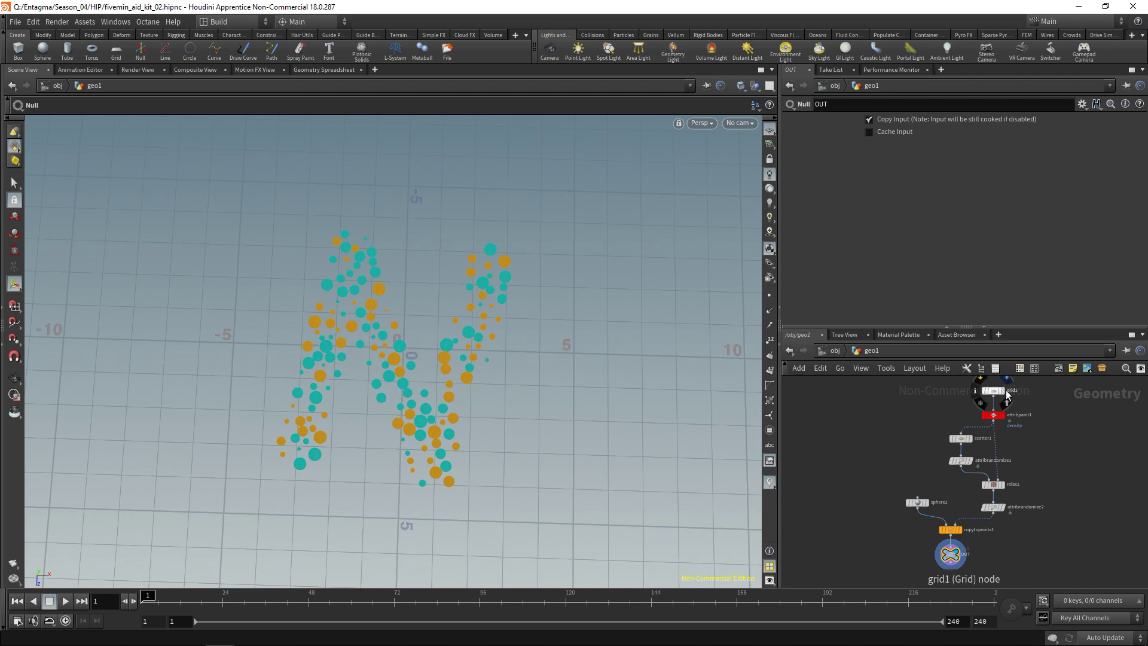